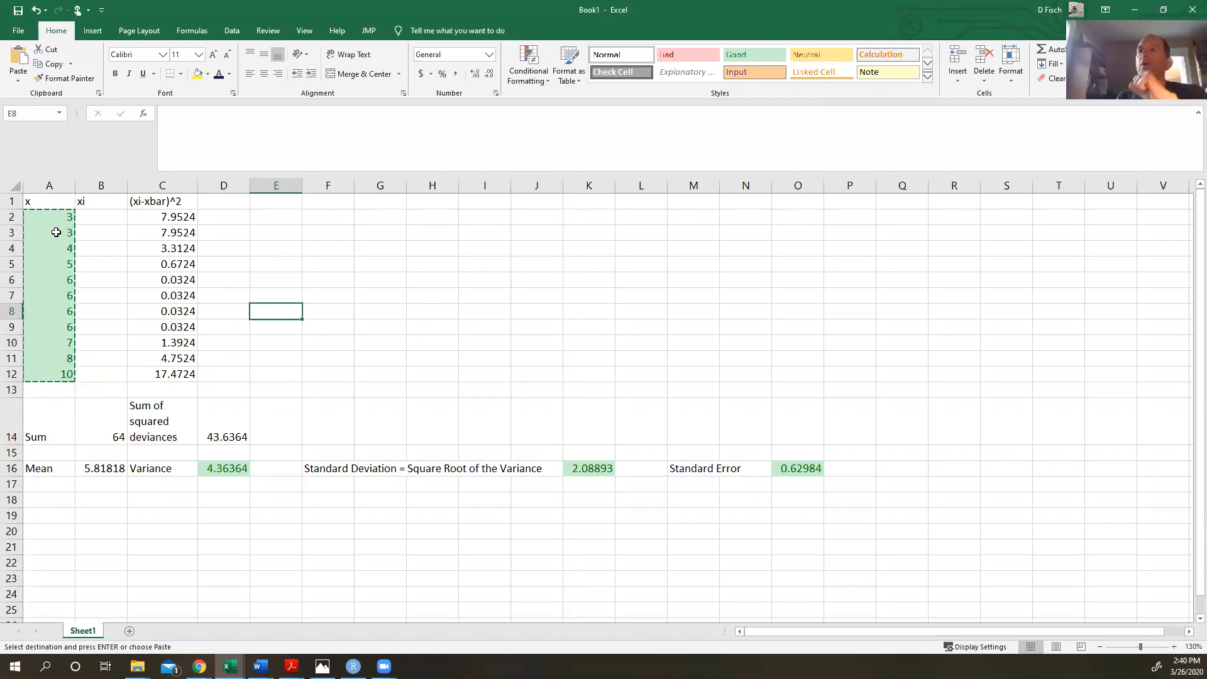
- Review the sum of squared deviations, variance formula and the handwritten variance calculation for the beak size data
drag(51, 216, 53, 374)
drag(146, 216, 192, 391)
click(212, 430)
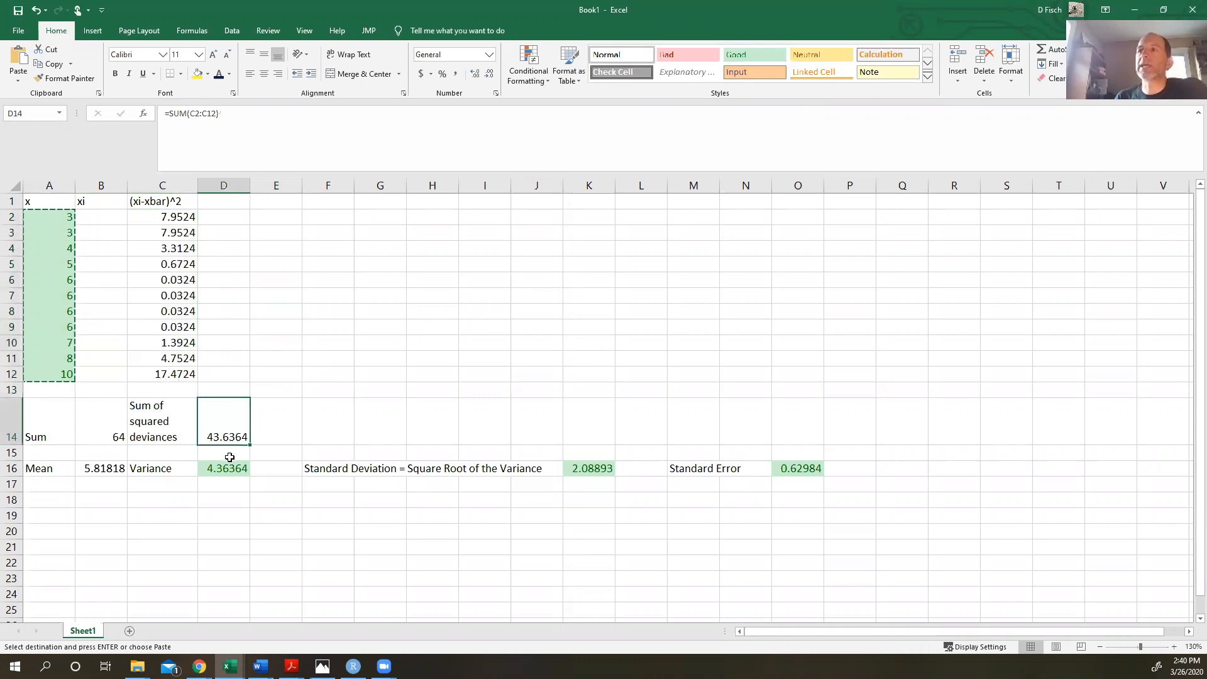
click(226, 476)
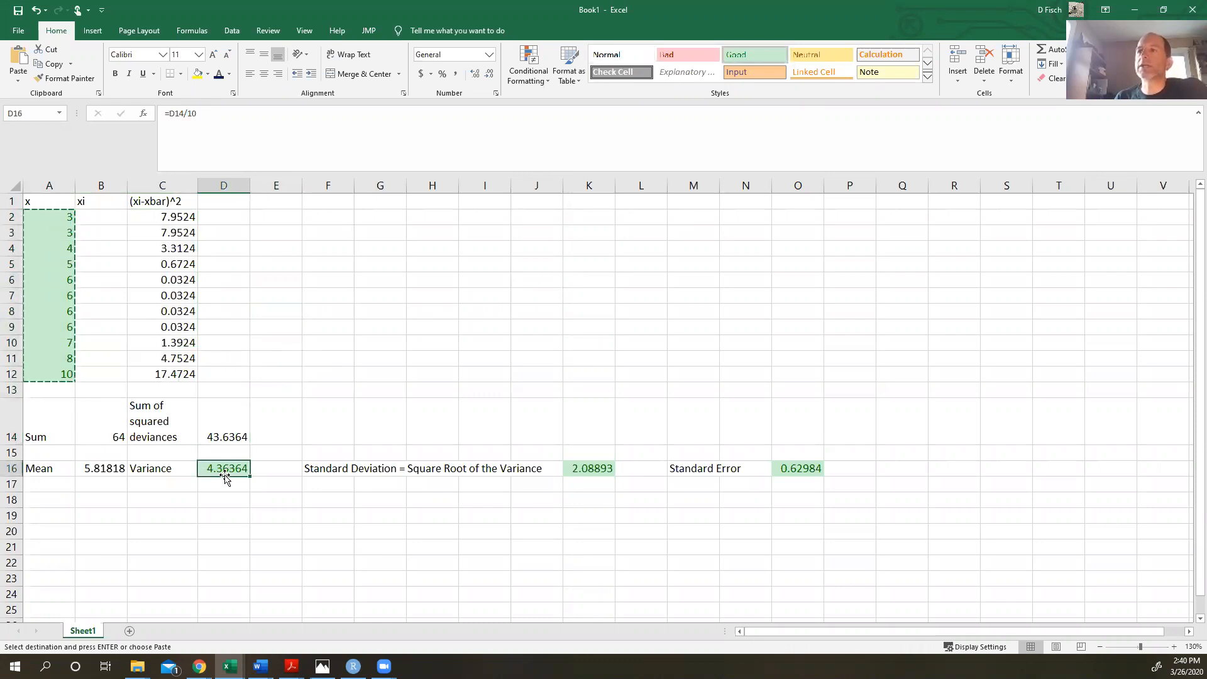
click(322, 666)
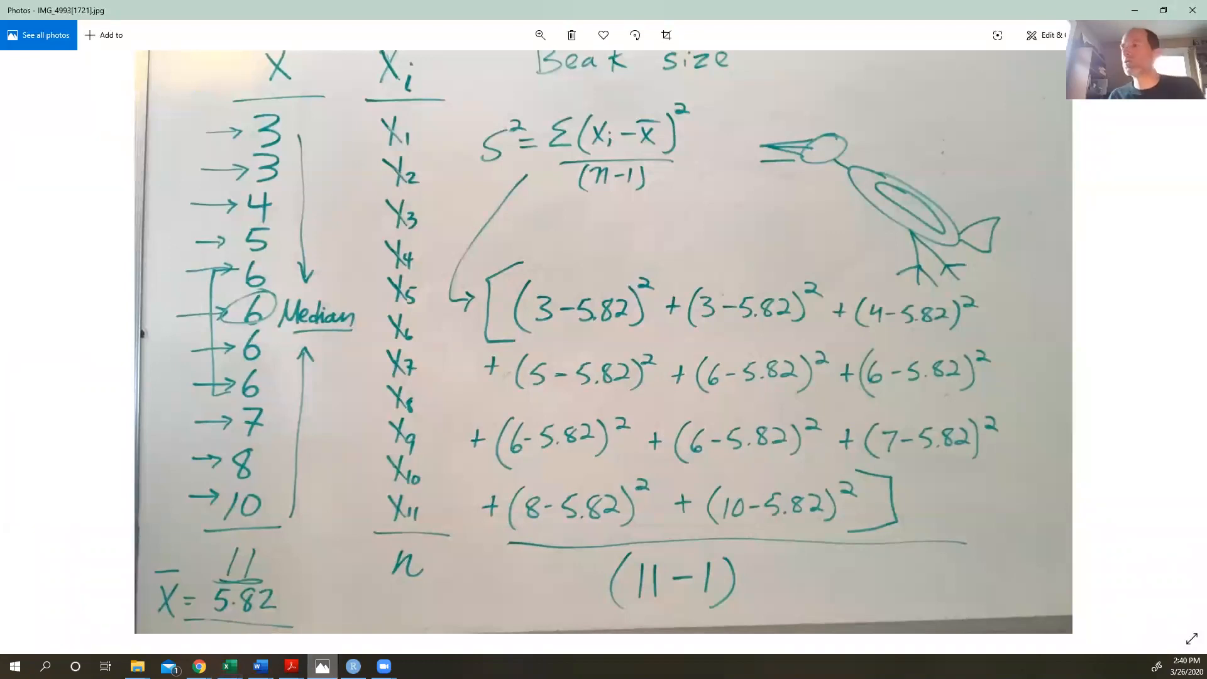
key(alt+Tab)
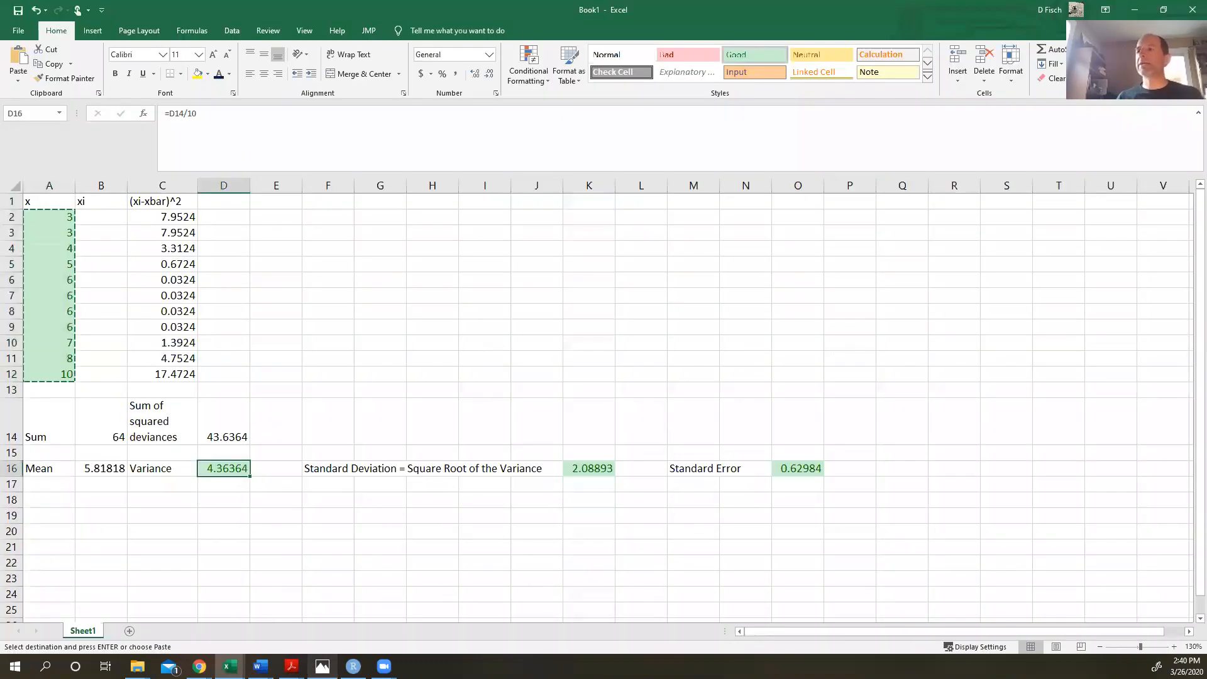
click(281, 348)
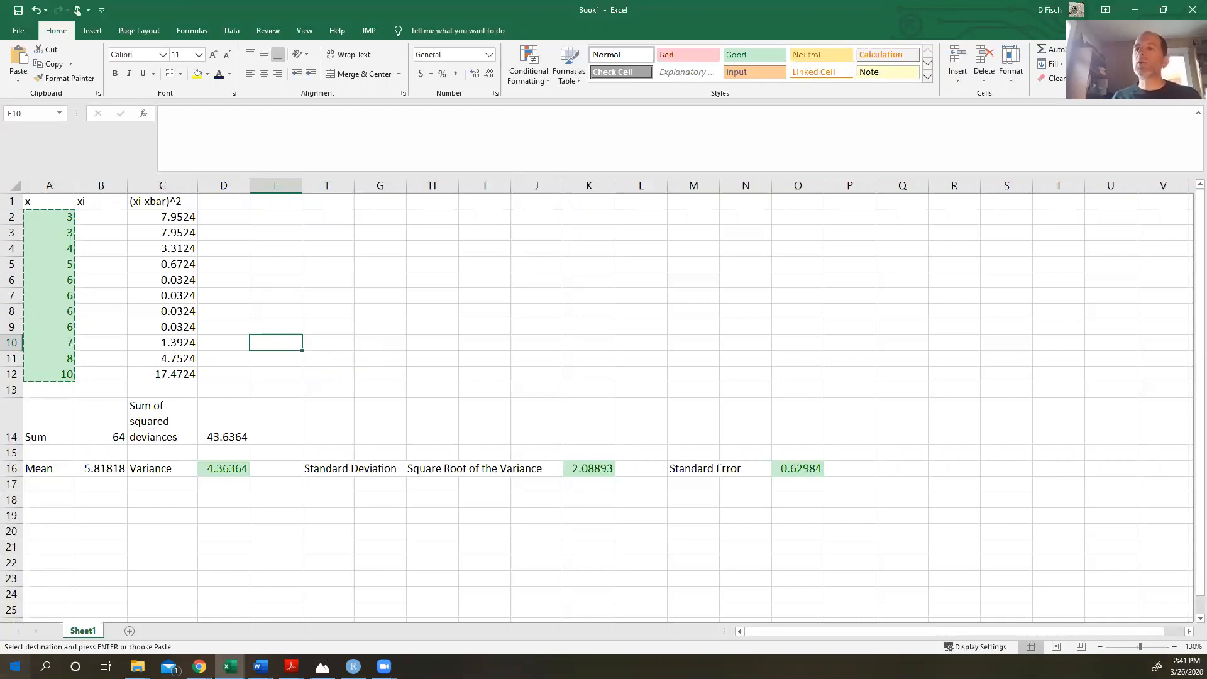
- Launch JMP Pro from the Start menu and close the Tip of the Day window
click(15, 666)
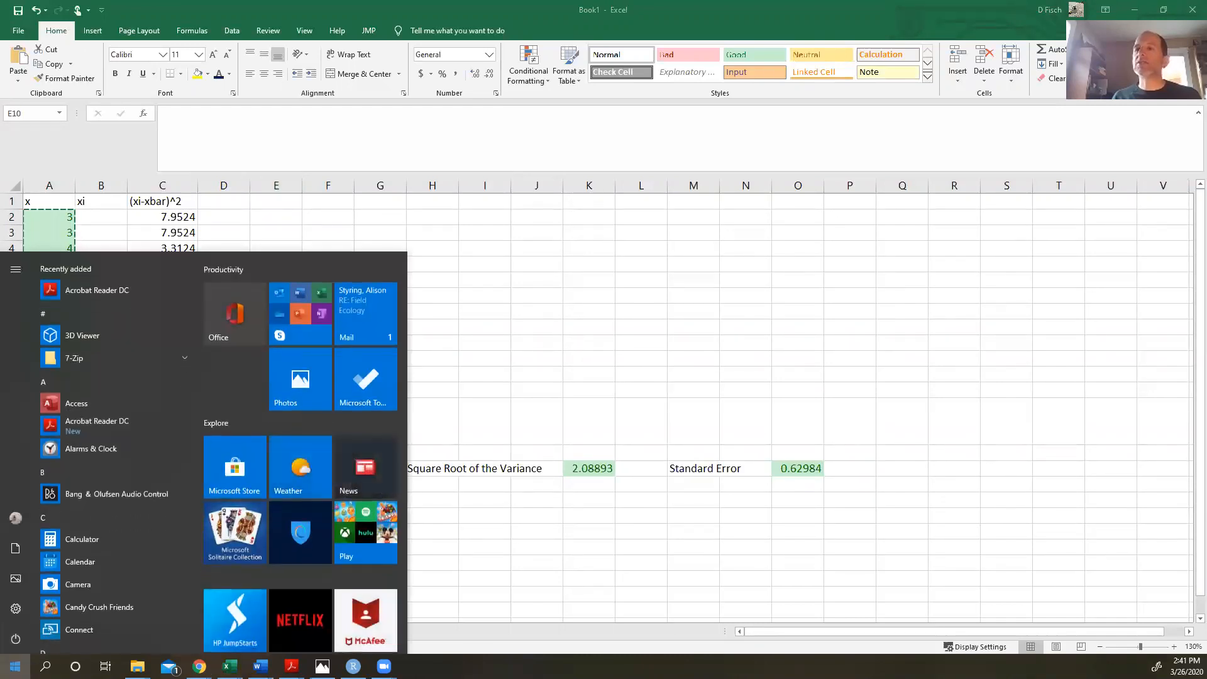
click(15, 666)
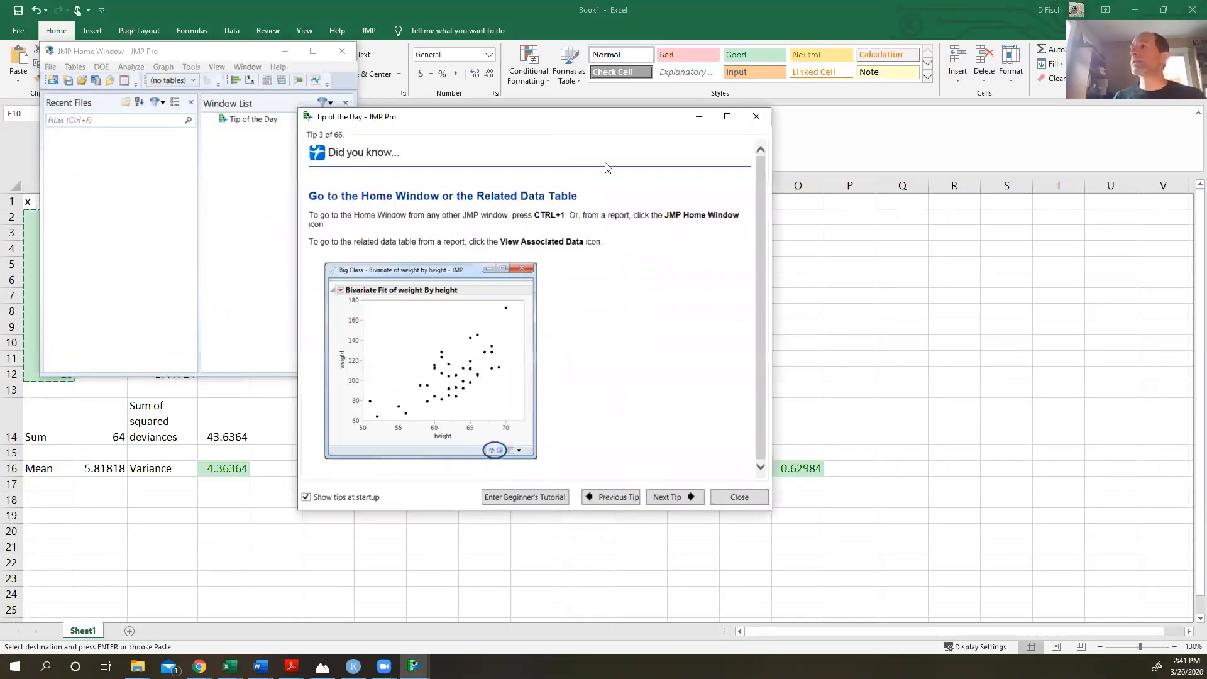
click(756, 117)
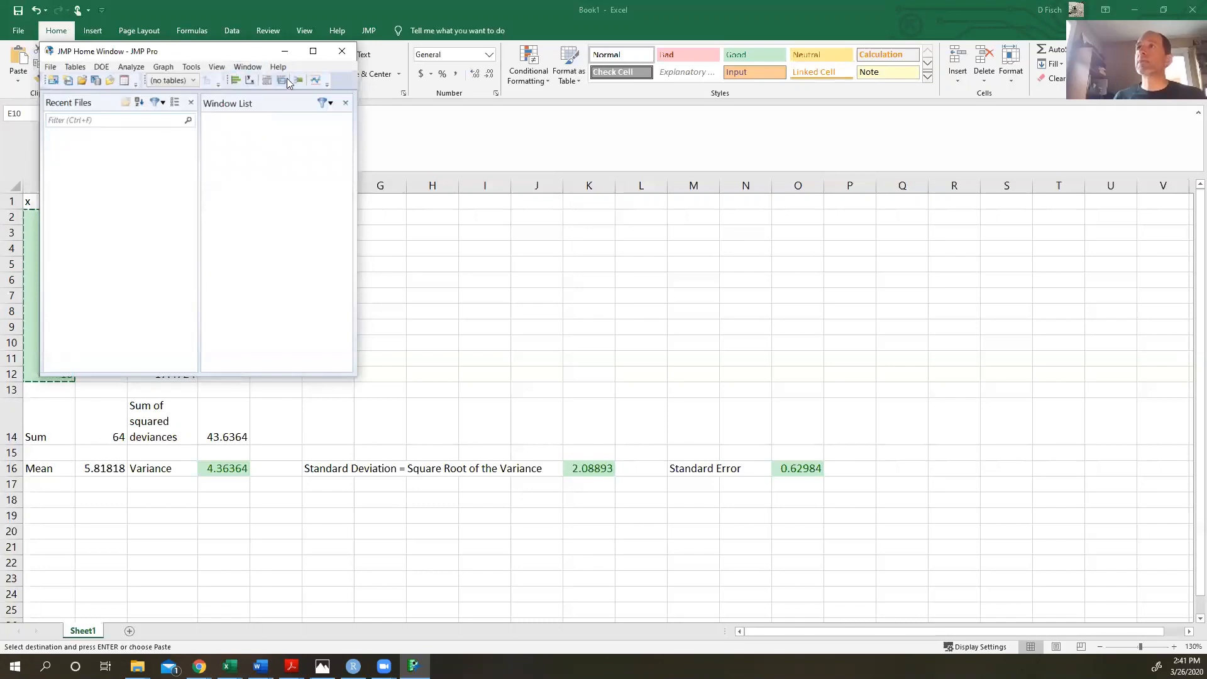
- Switch back to Excel and copy the x column, cells A1 to A12, including its header
click(454, 247)
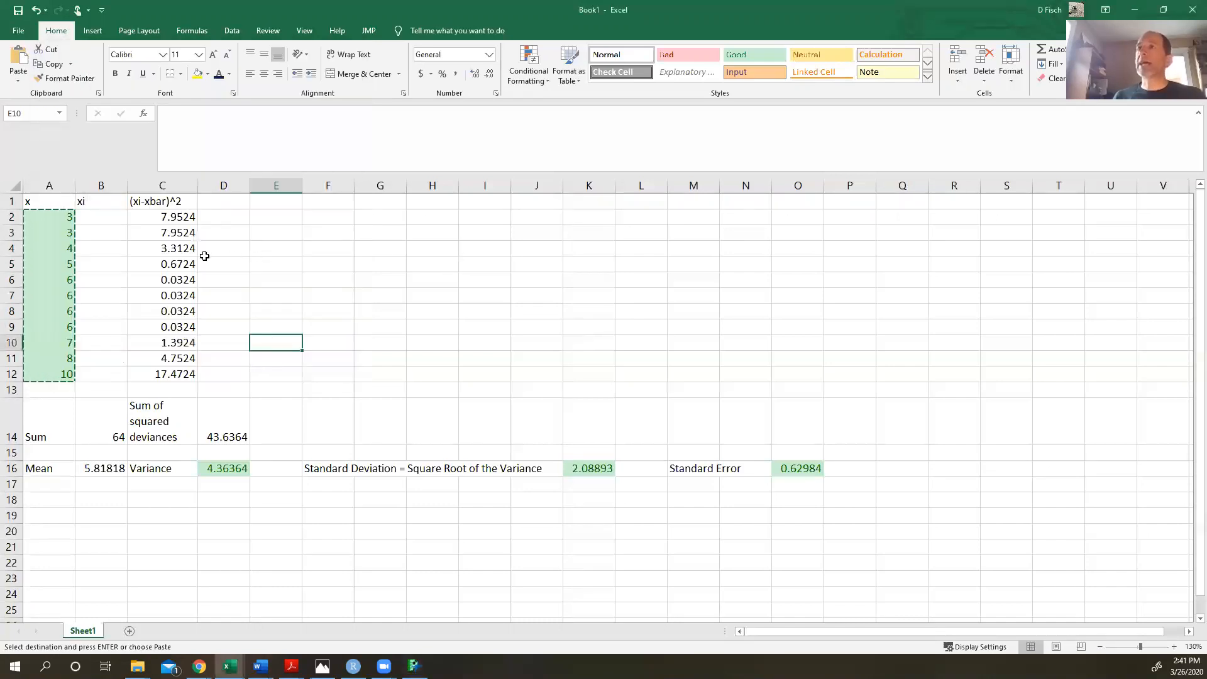
drag(41, 202, 51, 376)
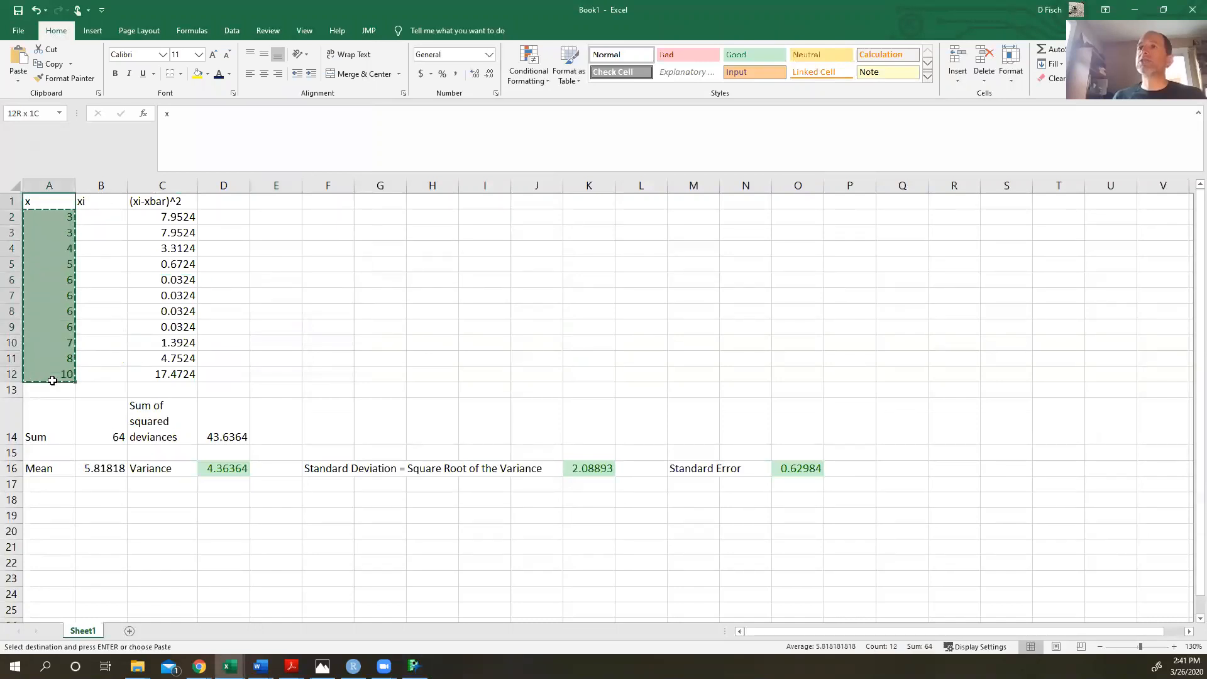
right_click(55, 272)
click(79, 300)
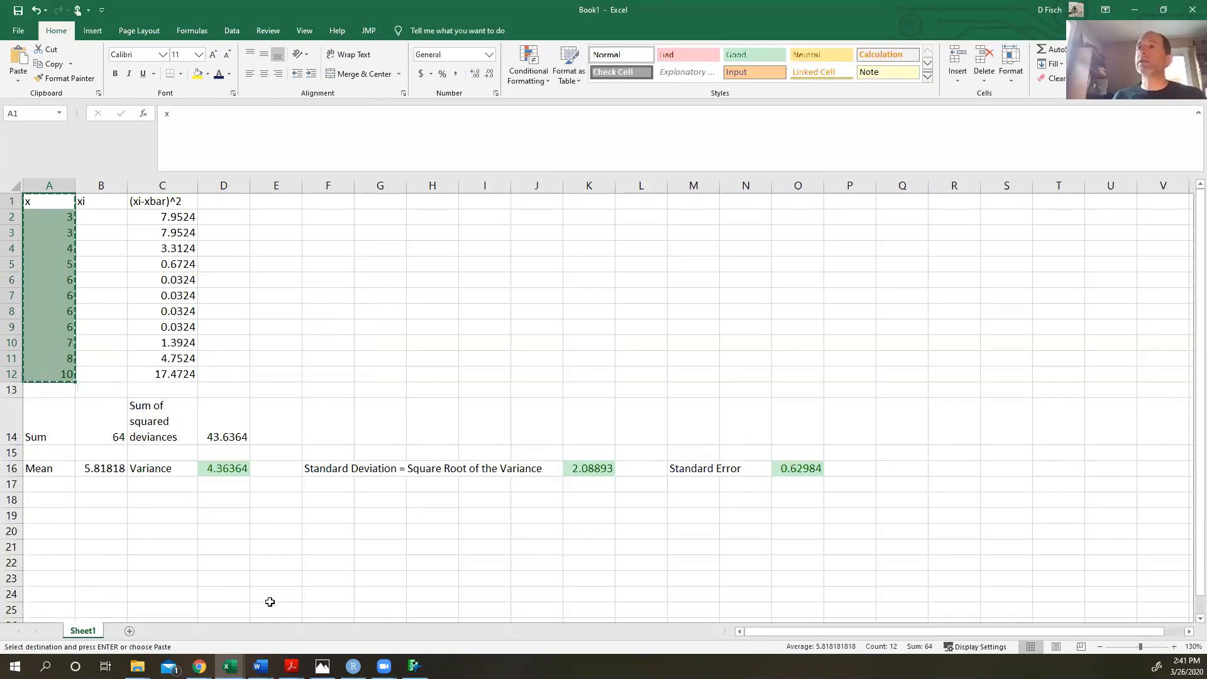
- Switch to JMP, maximize the home window and create a new empty data table
click(414, 666)
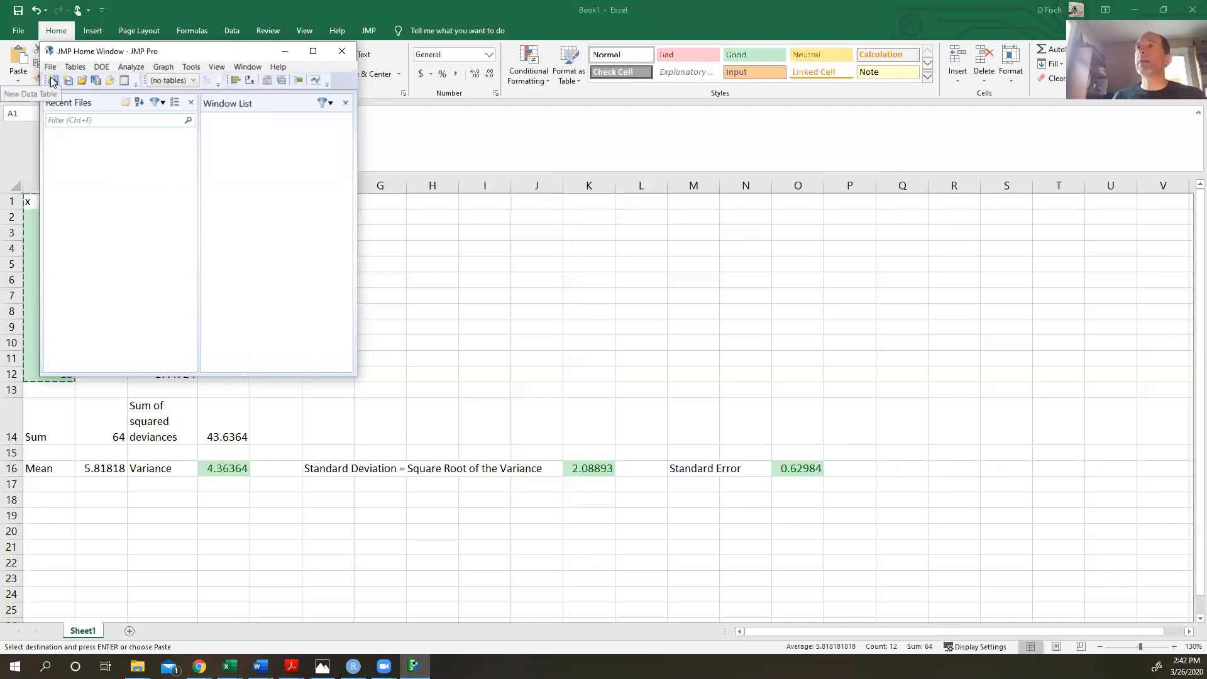
click(313, 52)
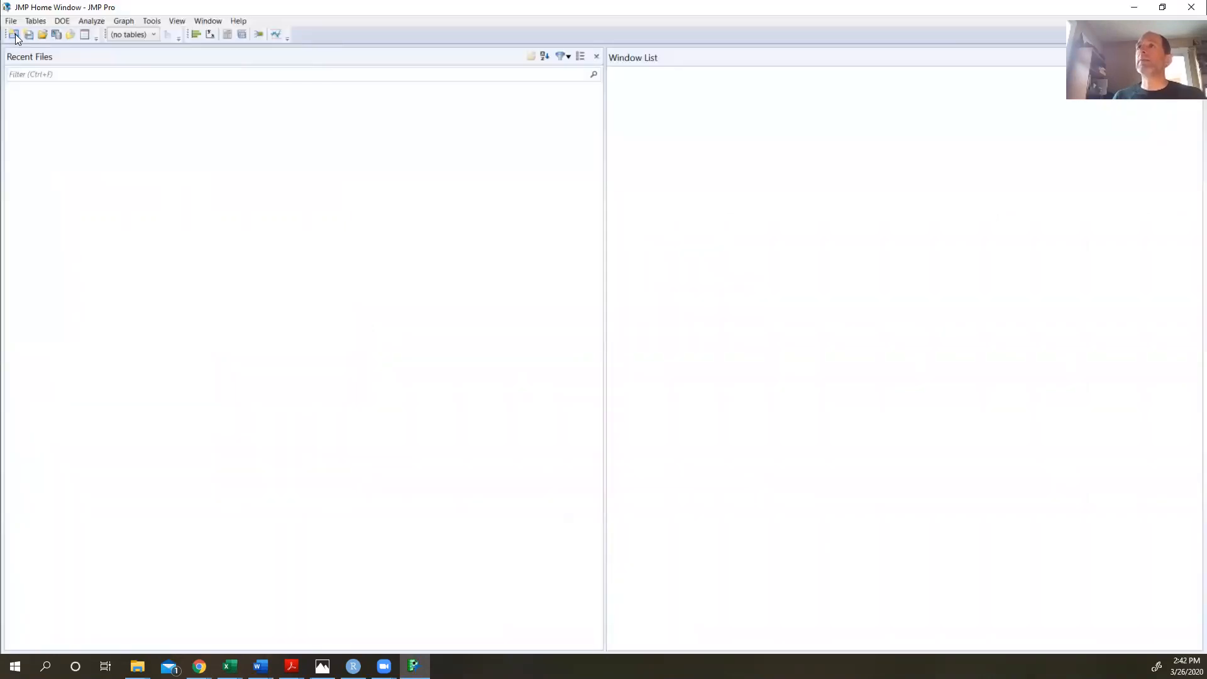
click(237, 44)
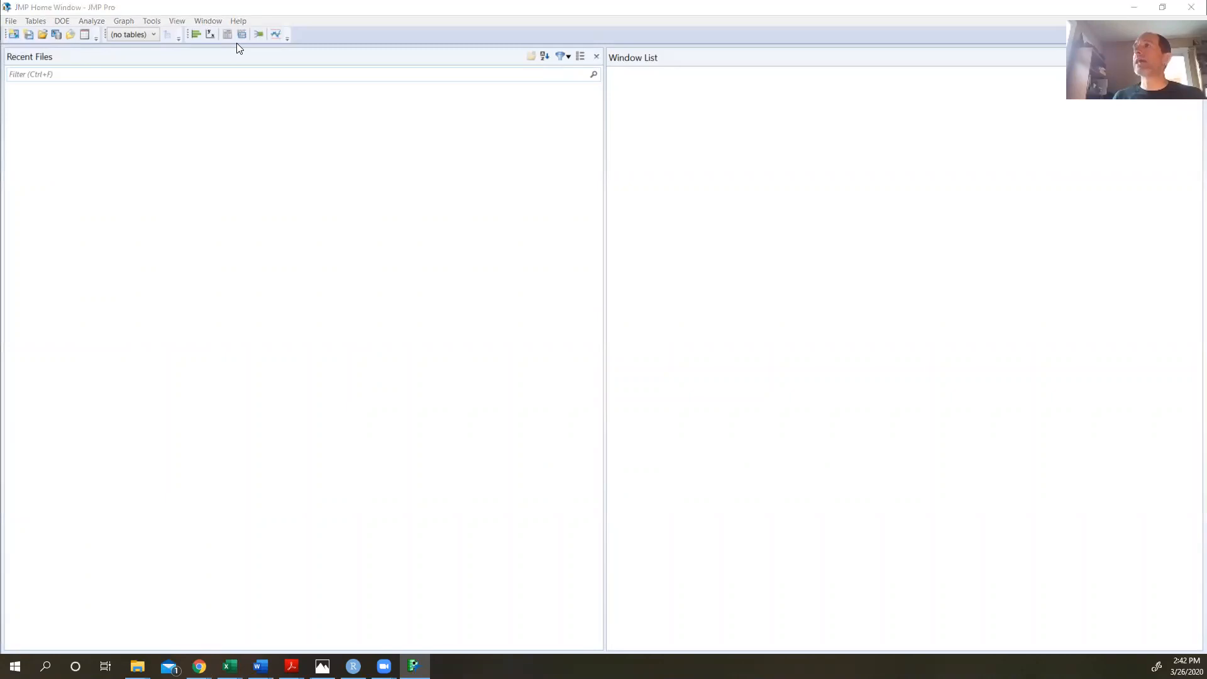
mouse_move(22, 24)
mouse_down()
mouse_move(9, 23)
mouse_move(9, 42)
mouse_move(28, 37)
mouse_move(22, 22)
mouse_up()
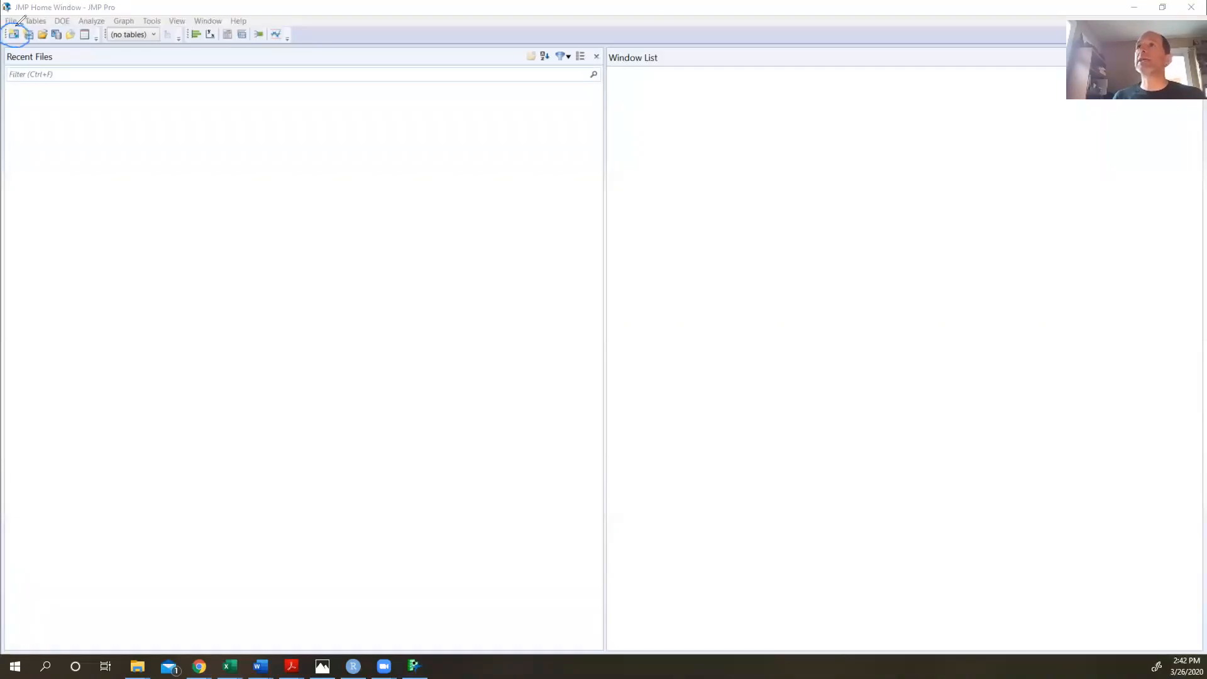
click(307, 39)
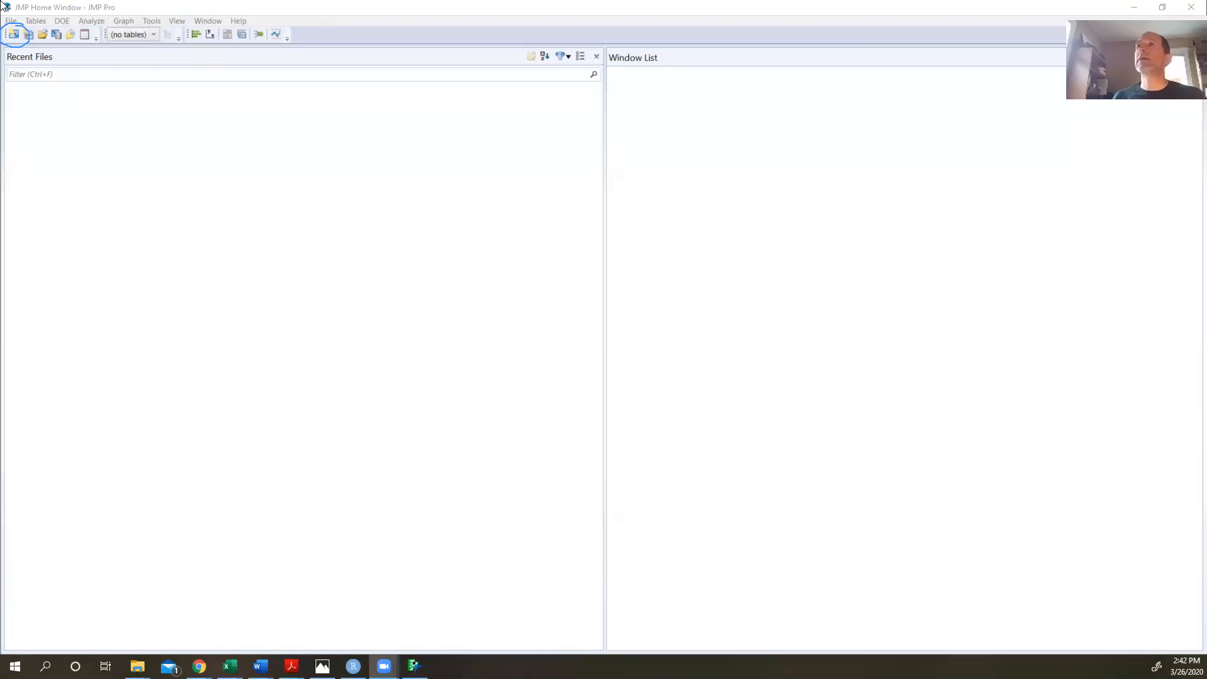
click(14, 35)
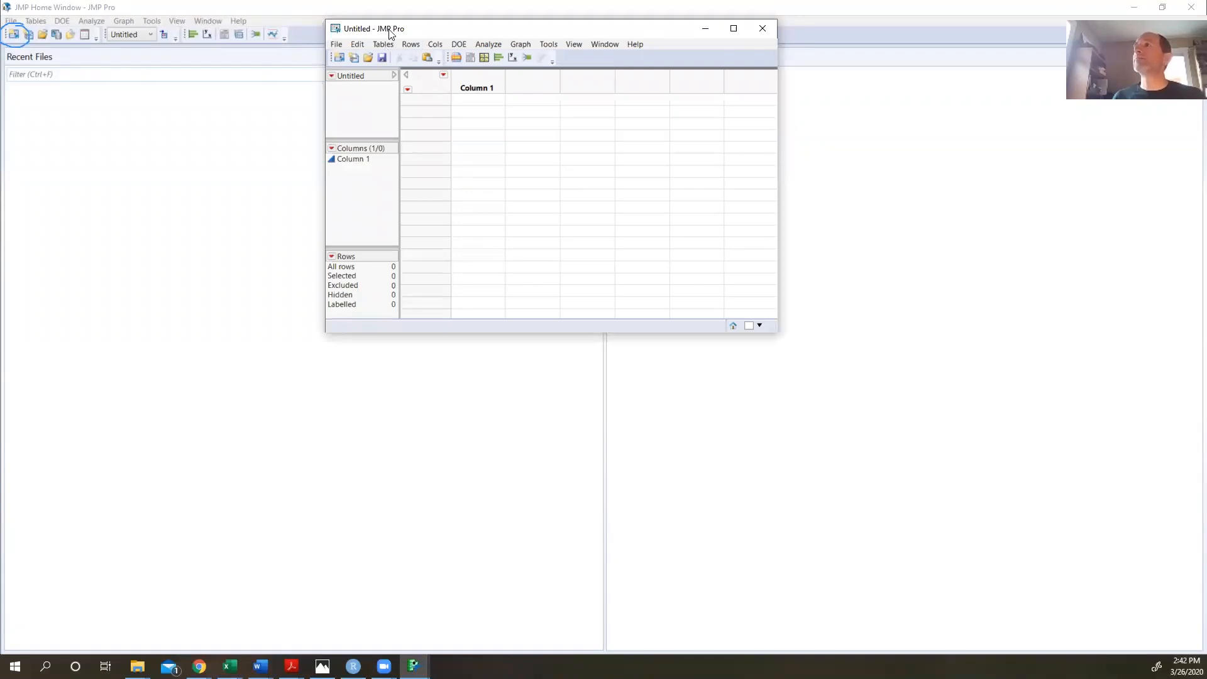
- Paste the copied x values into the new data table with column names
drag(389, 34, 329, 108)
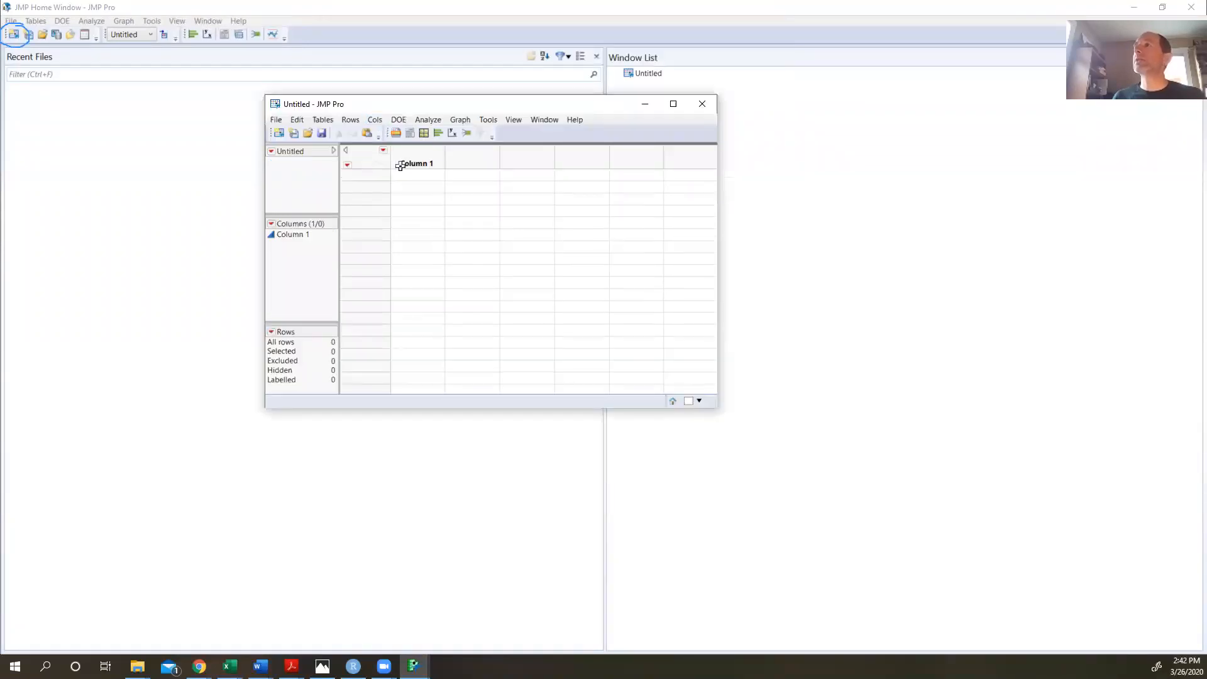
click(298, 119)
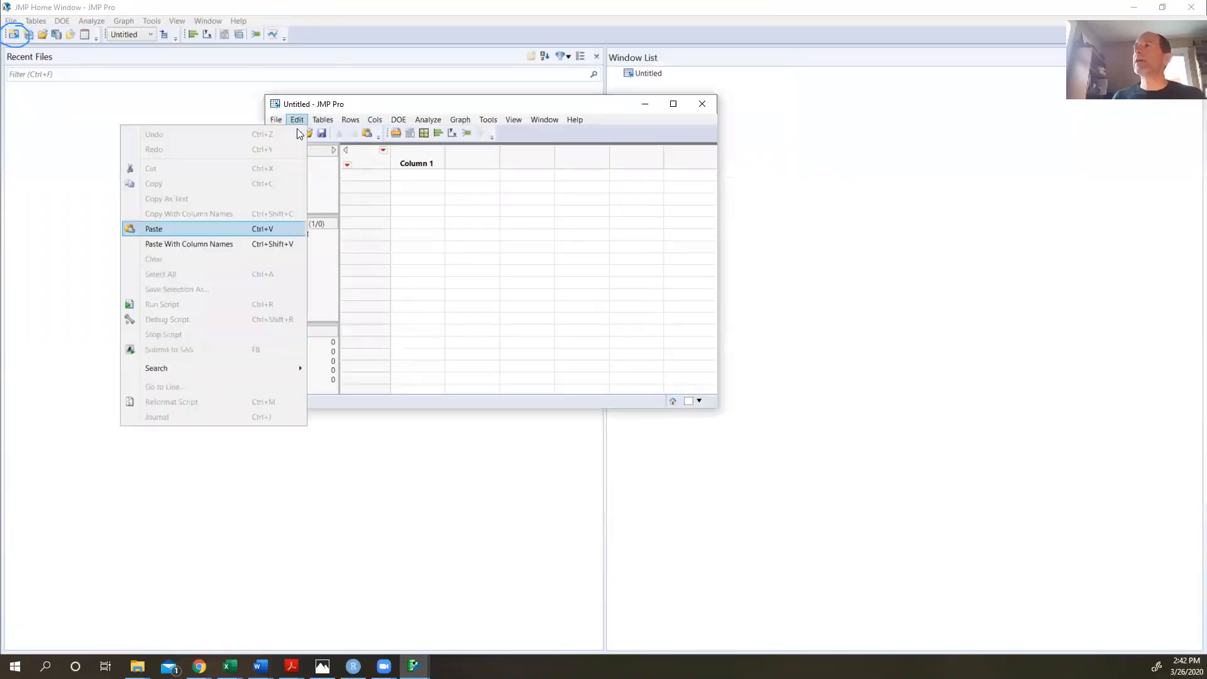
click(221, 245)
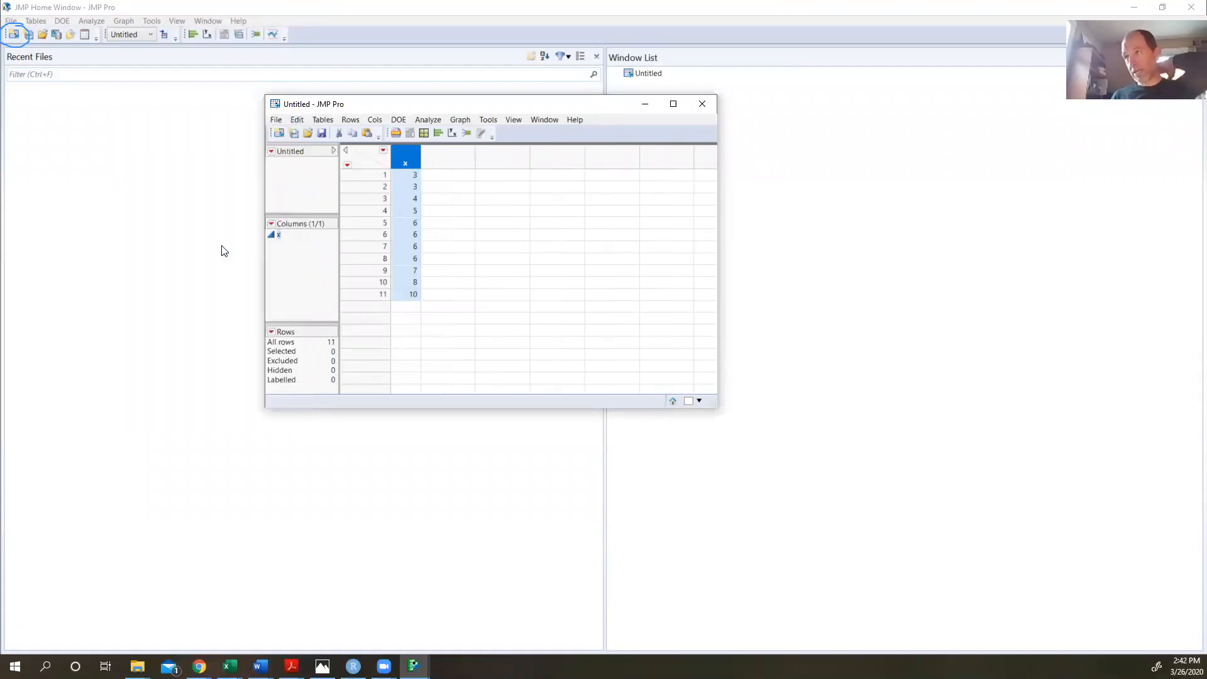
click(618, 69)
drag(390, 151, 419, 165)
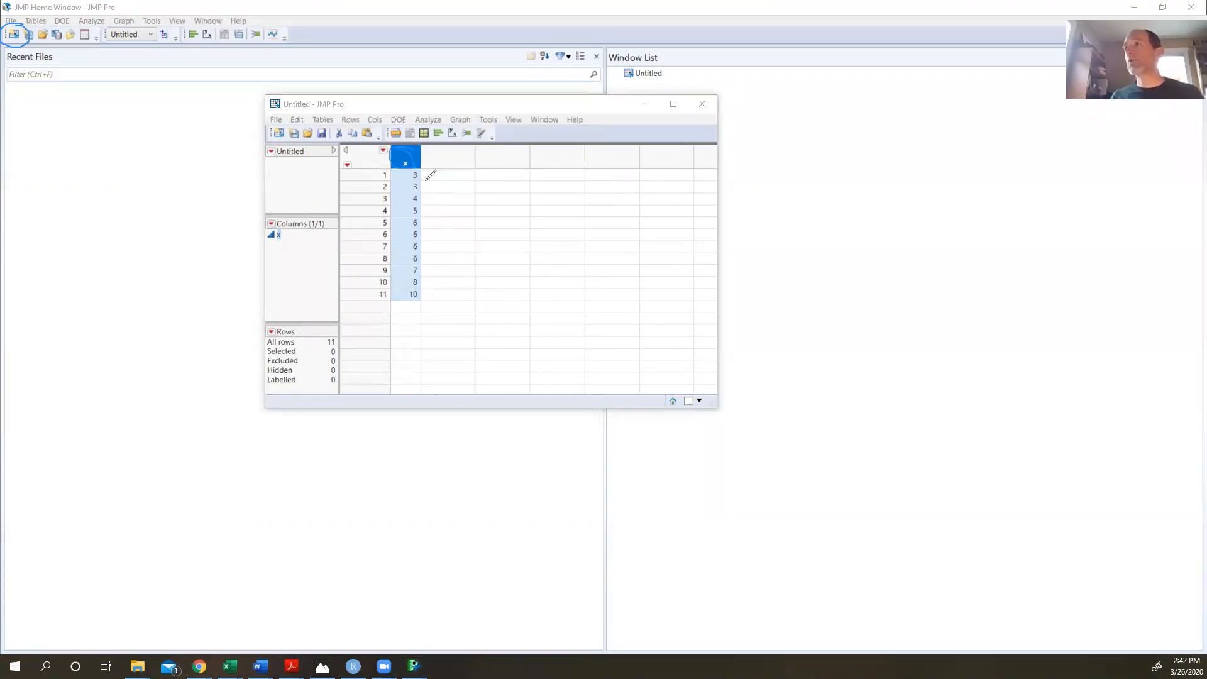
mouse_move(424, 173)
mouse_down()
mouse_move(439, 186)
mouse_move(434, 293)
mouse_up()
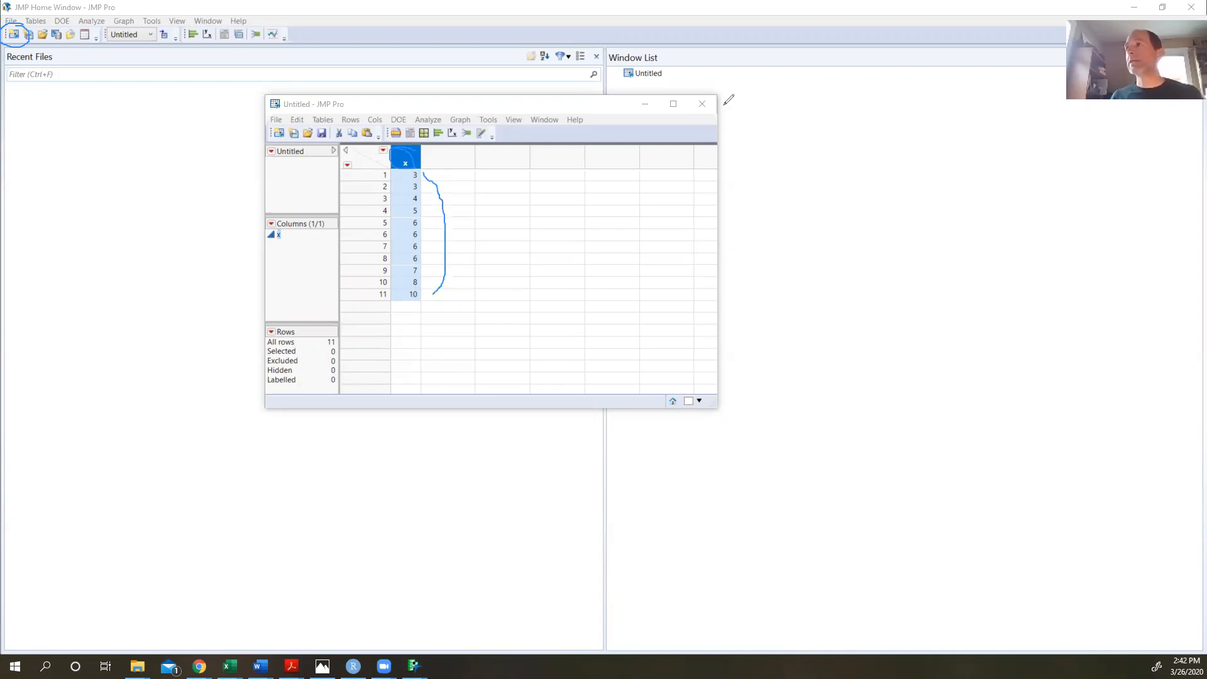
click(753, 89)
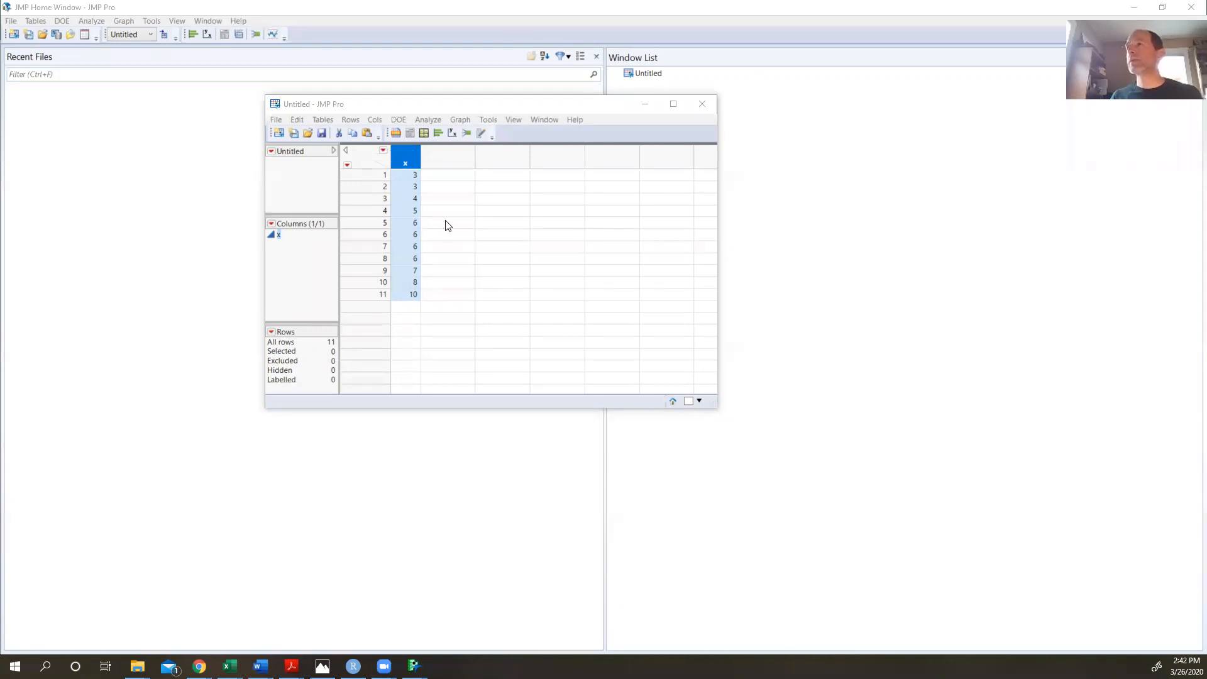
- Maximize the data table window and start a Distribution analysis
click(428, 110)
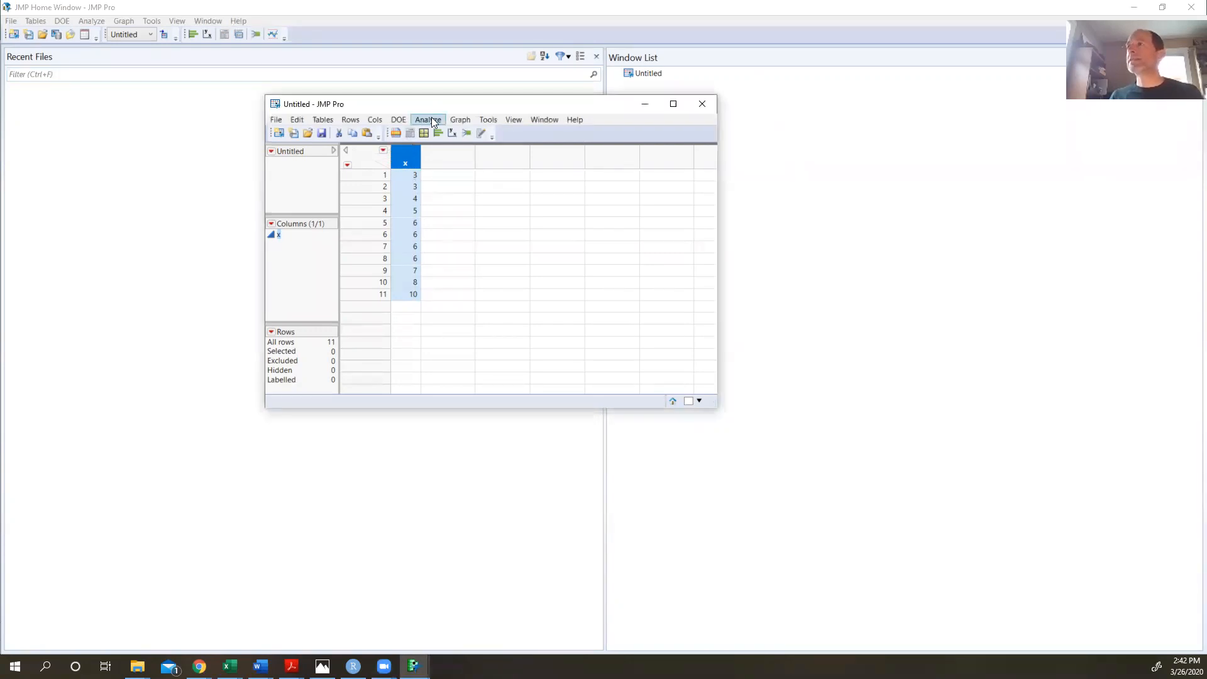
click(432, 120)
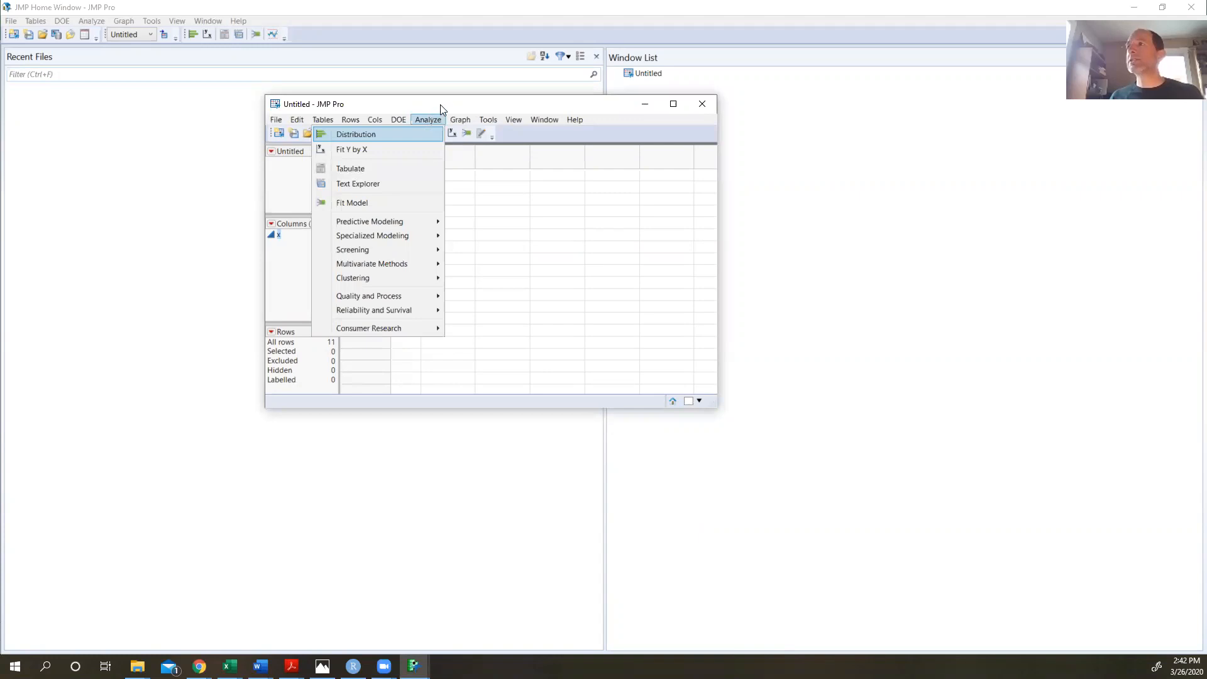
click(441, 106)
click(673, 104)
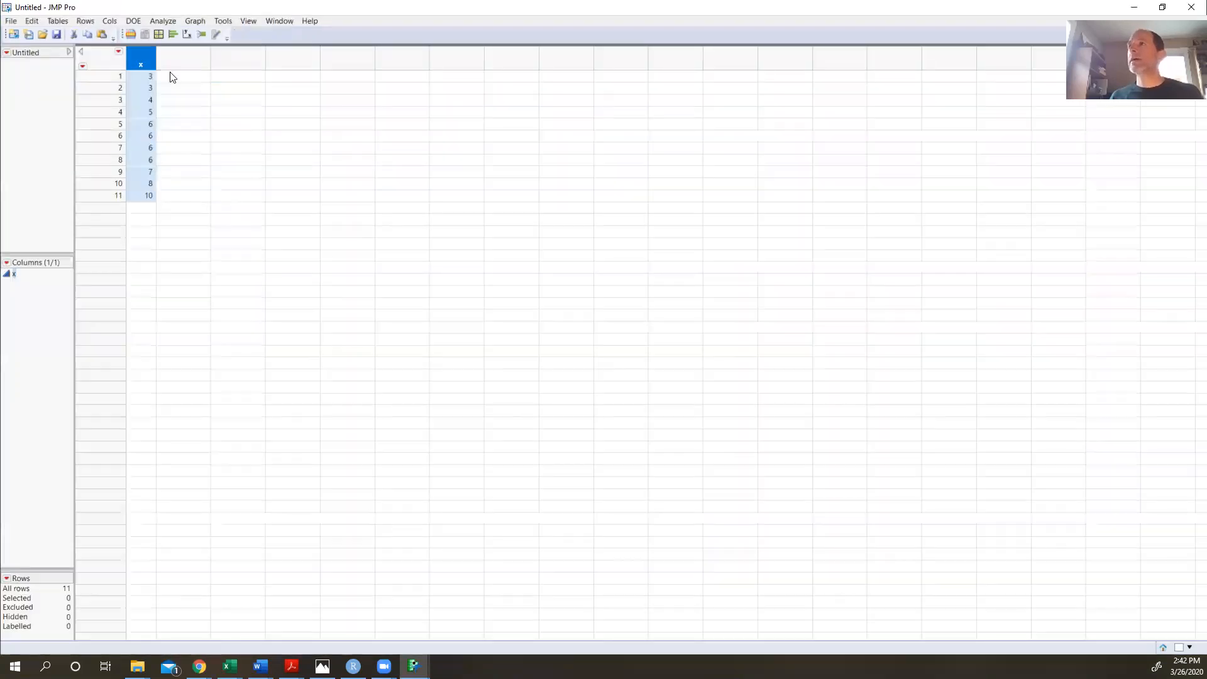
click(163, 23)
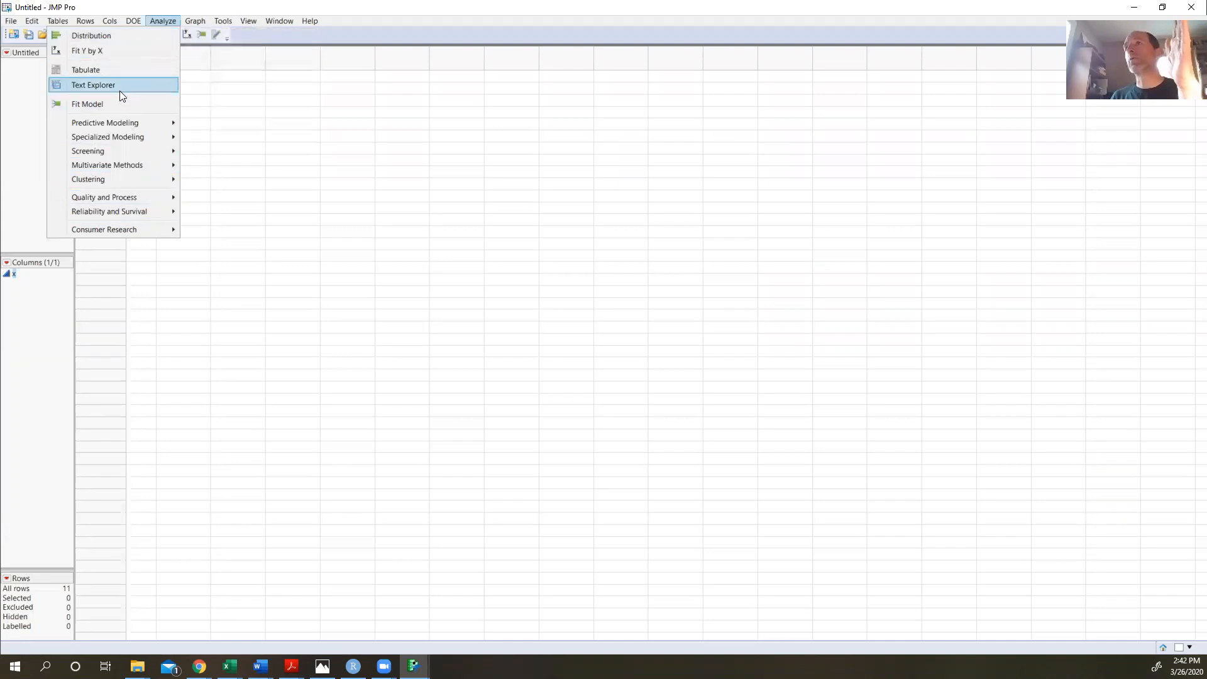
mouse_move(129, 172)
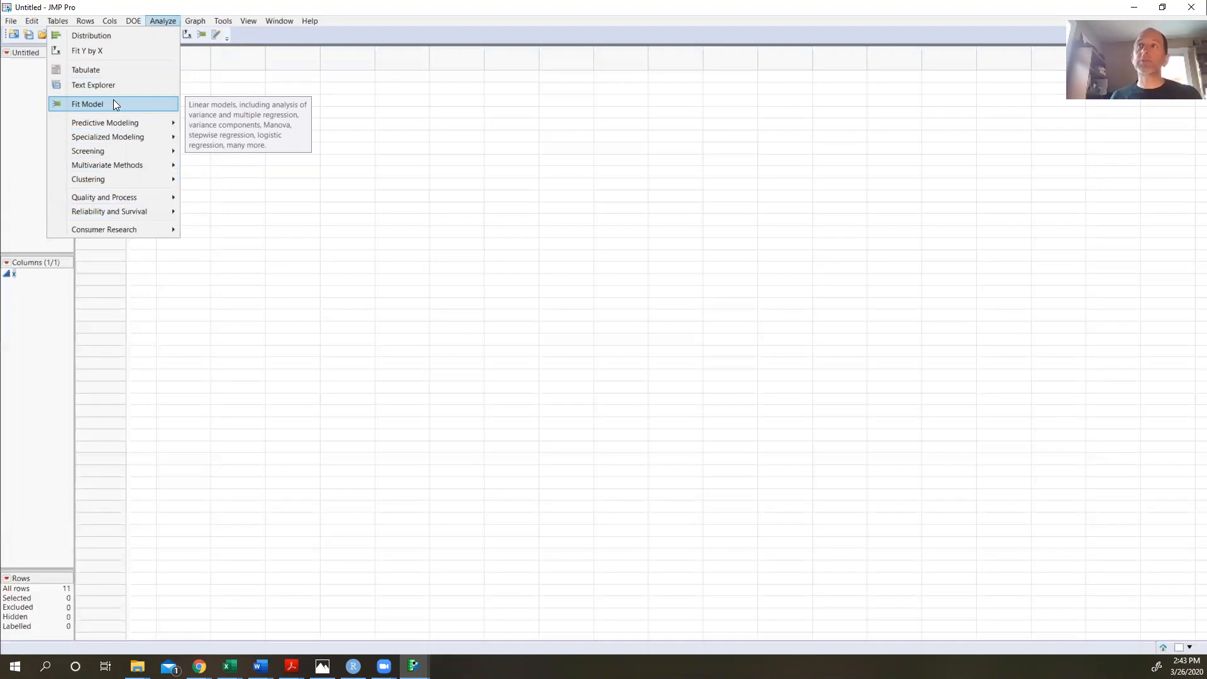
click(104, 37)
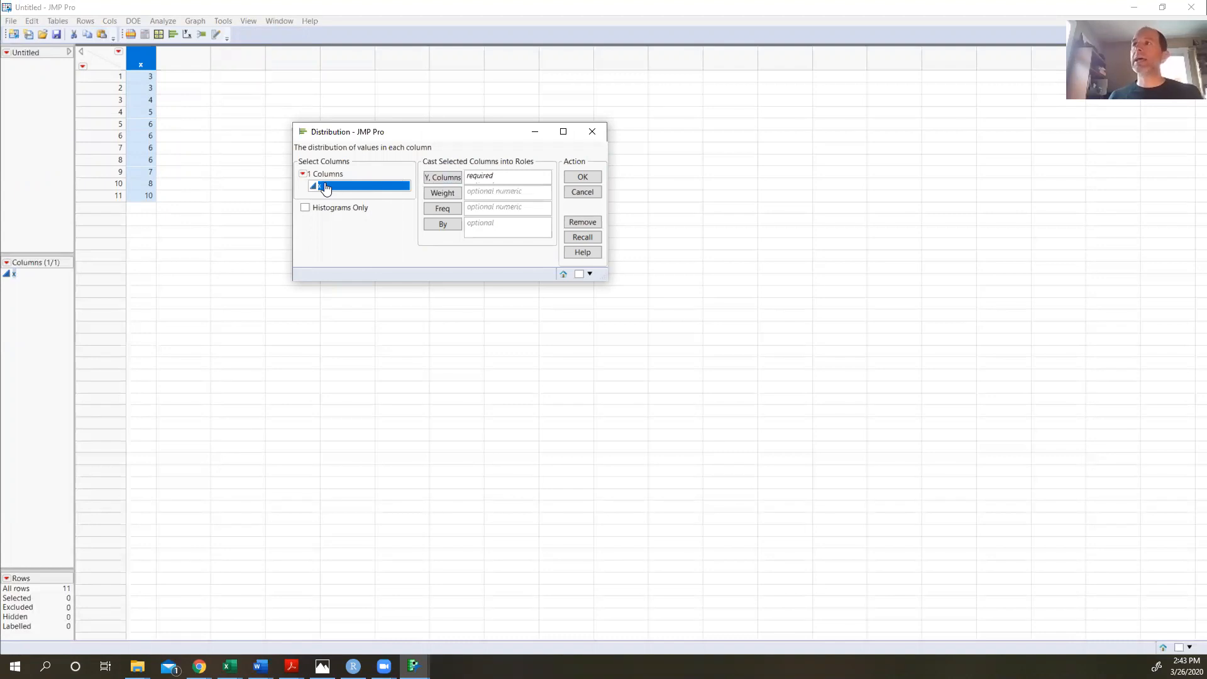
- Assign the x column to the Y, Columns role in the Distribution dialog
click(441, 181)
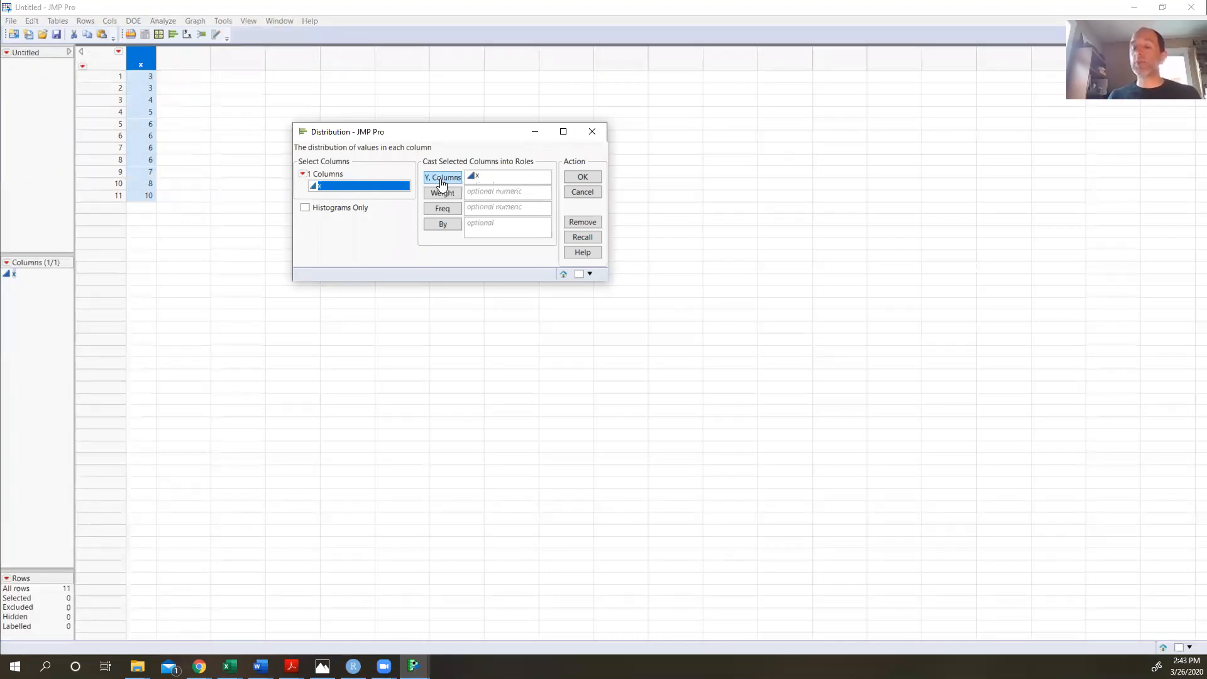
click(373, 7)
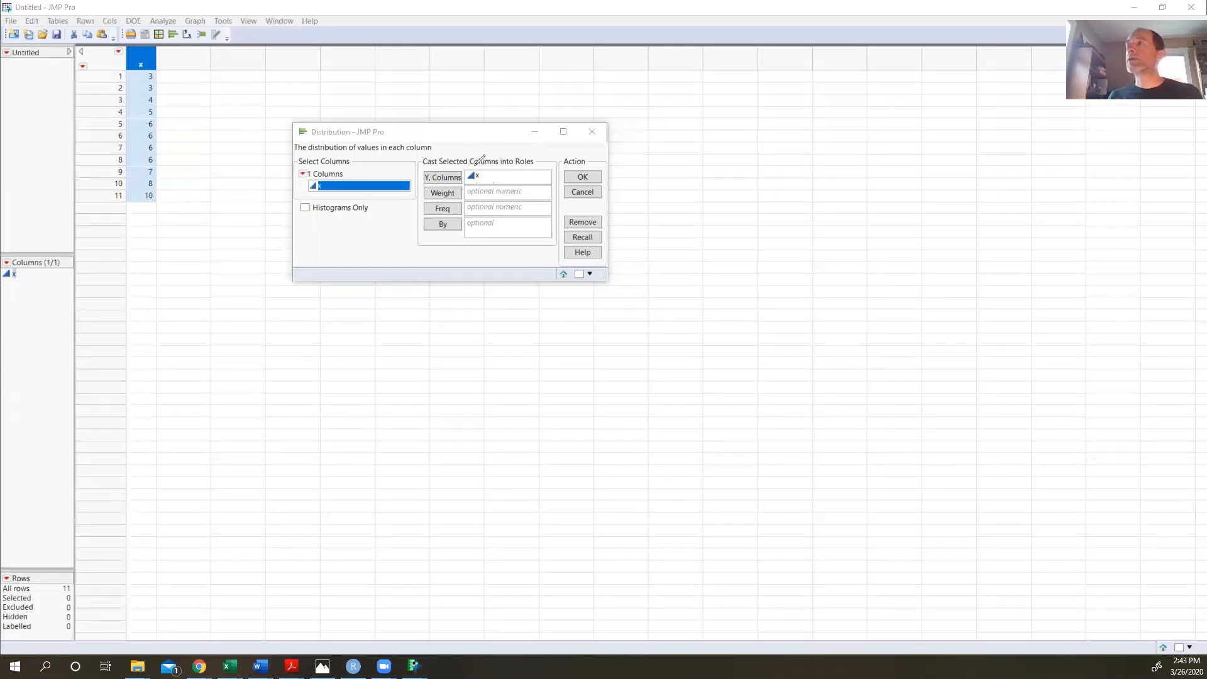
mouse_move(474, 168)
mouse_down()
mouse_move(467, 182)
mouse_move(496, 132)
mouse_move(513, 145)
mouse_up()
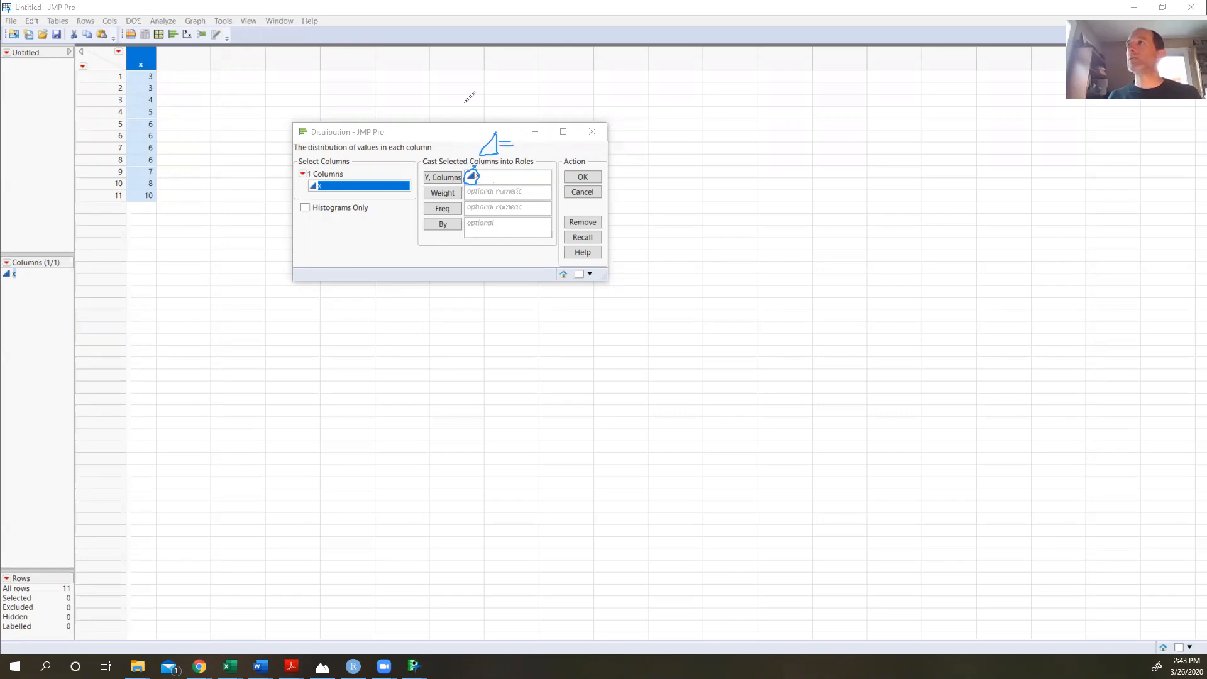
click(521, 144)
text(Contin)
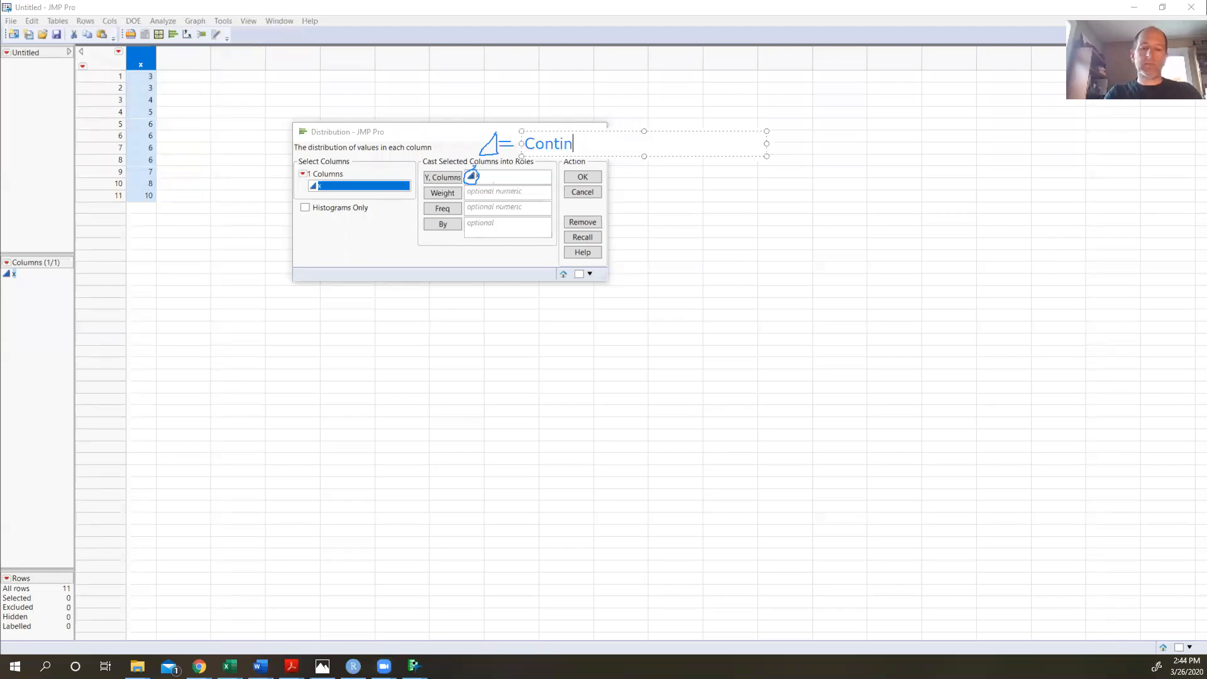
text(uous Data)
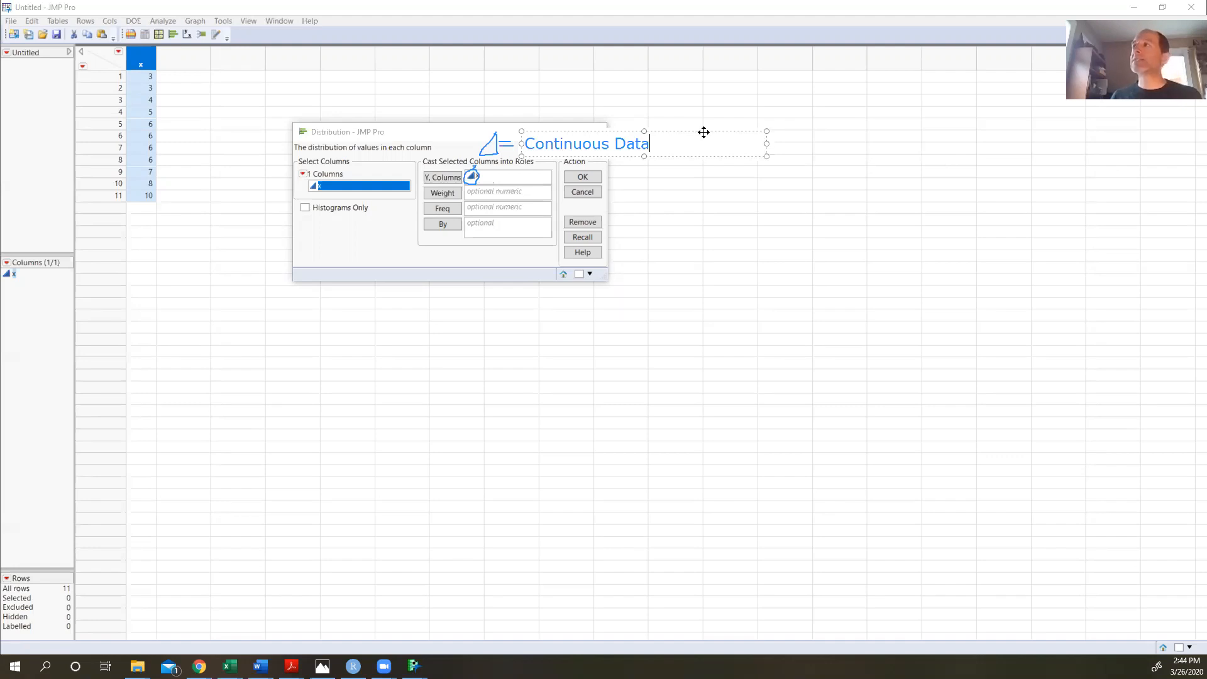
click(678, 95)
click(658, 99)
click(663, 199)
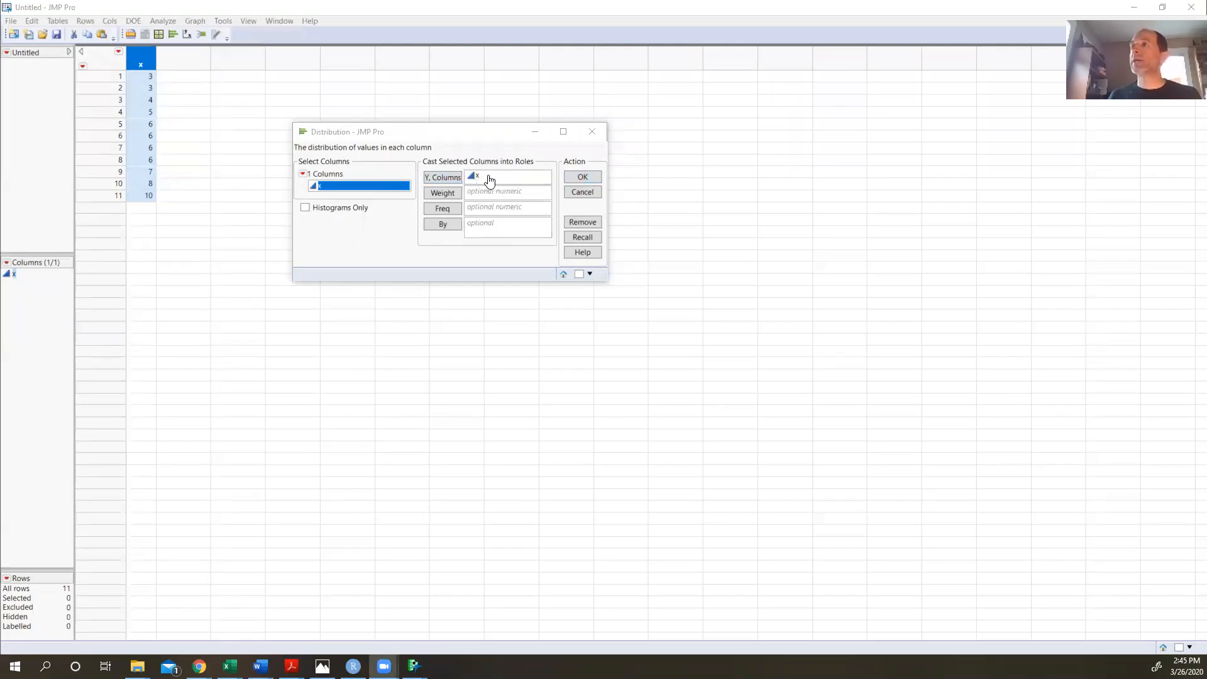
- Run the Distribution analysis for x and move the report window into the workspace
click(583, 182)
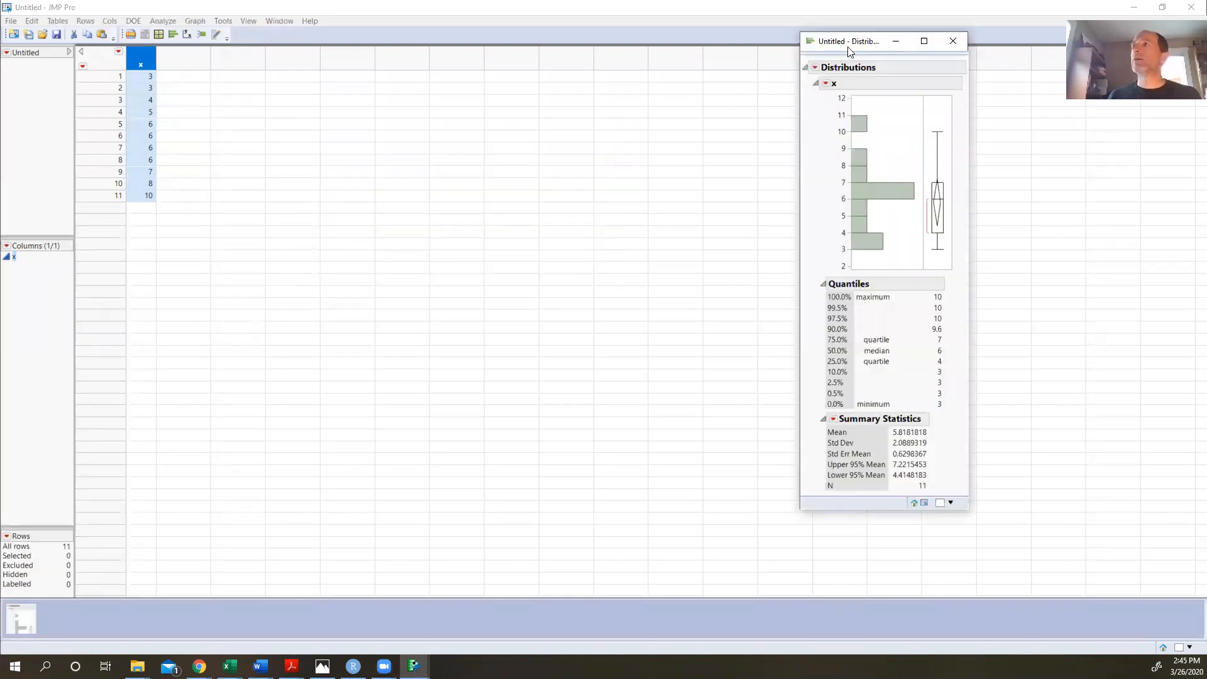
drag(852, 51, 380, 94)
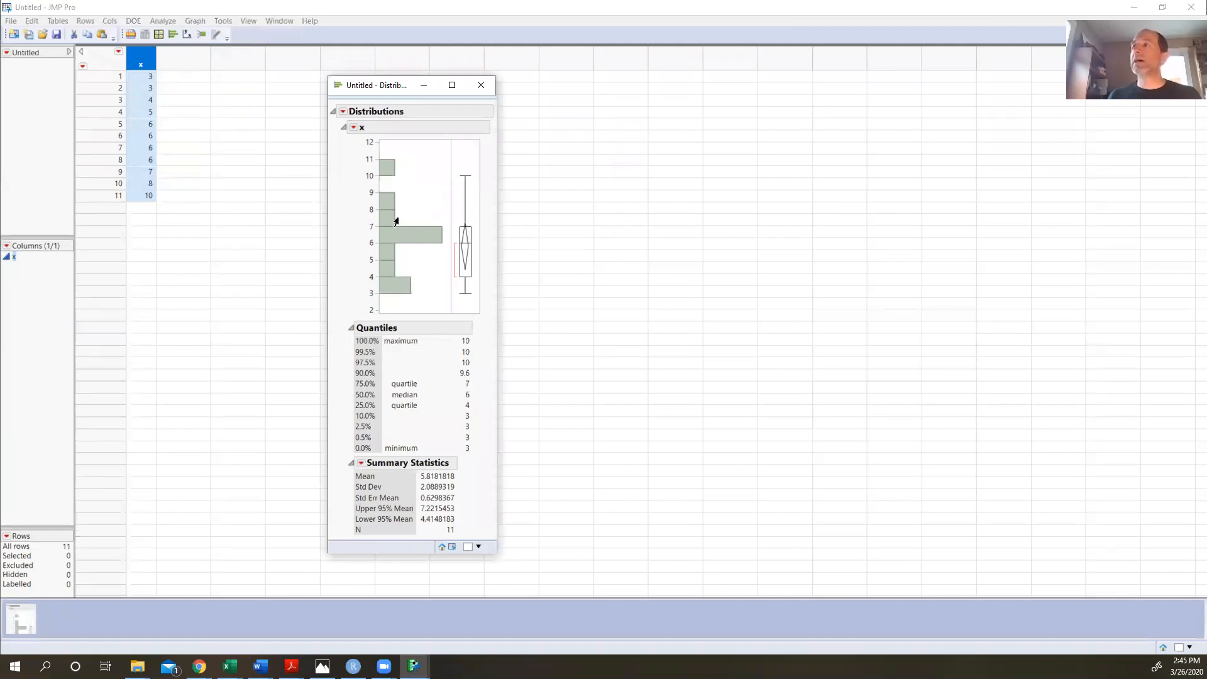
mouse_move(396, 222)
click(352, 129)
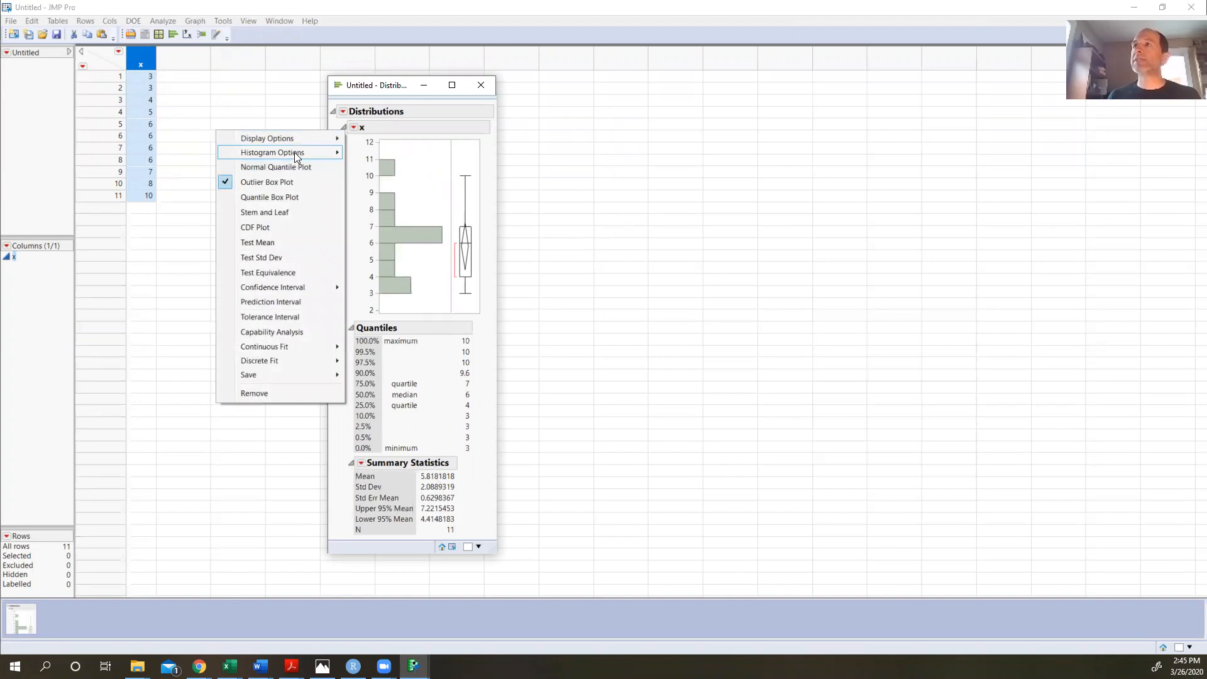
mouse_move(295, 153)
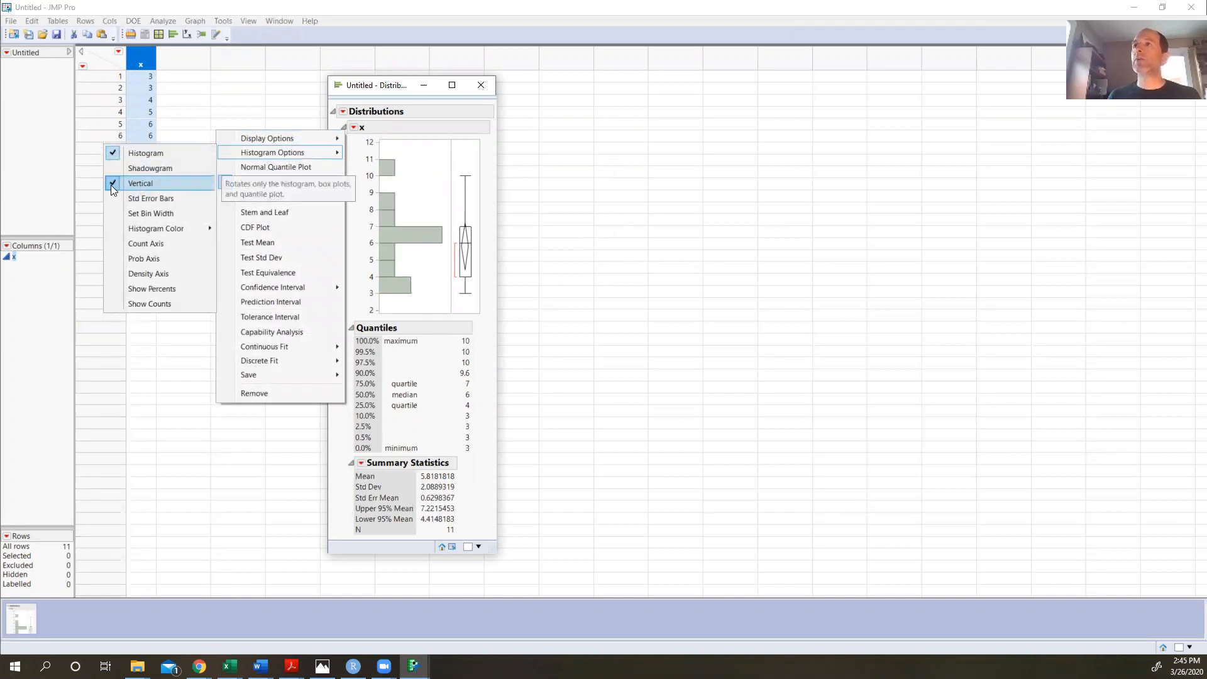
click(407, 127)
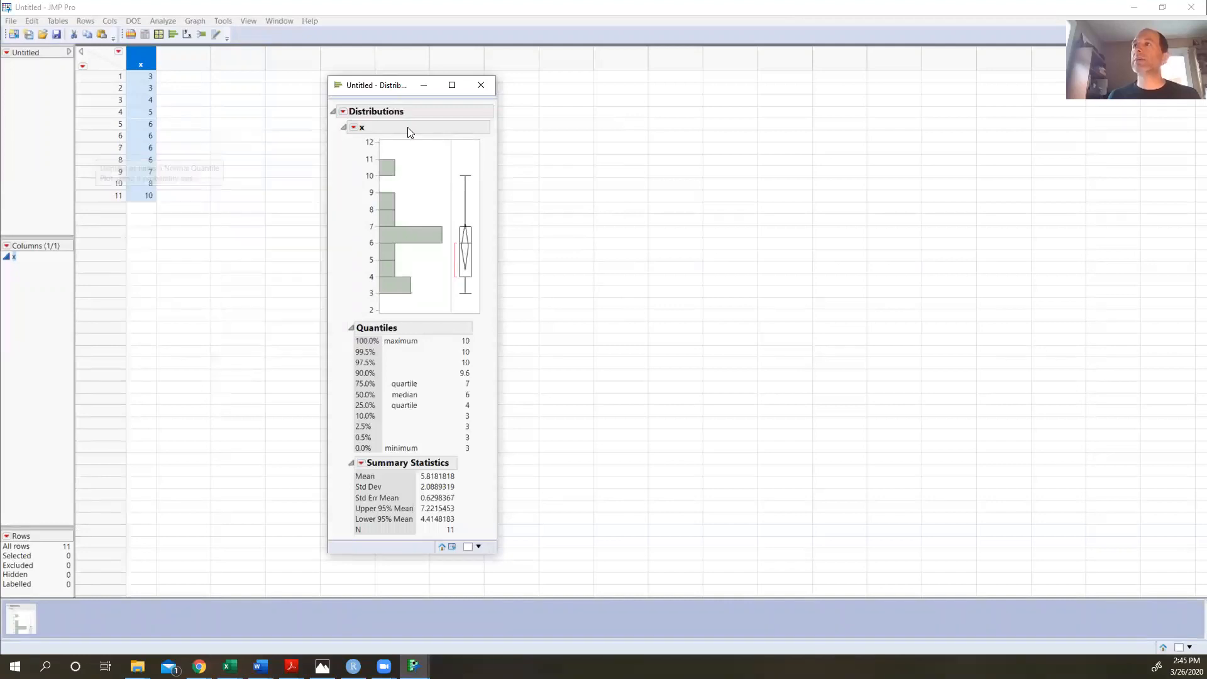
- Turn off the Vertical histogram option for x so the histogram and box plot lie horizontally
click(353, 128)
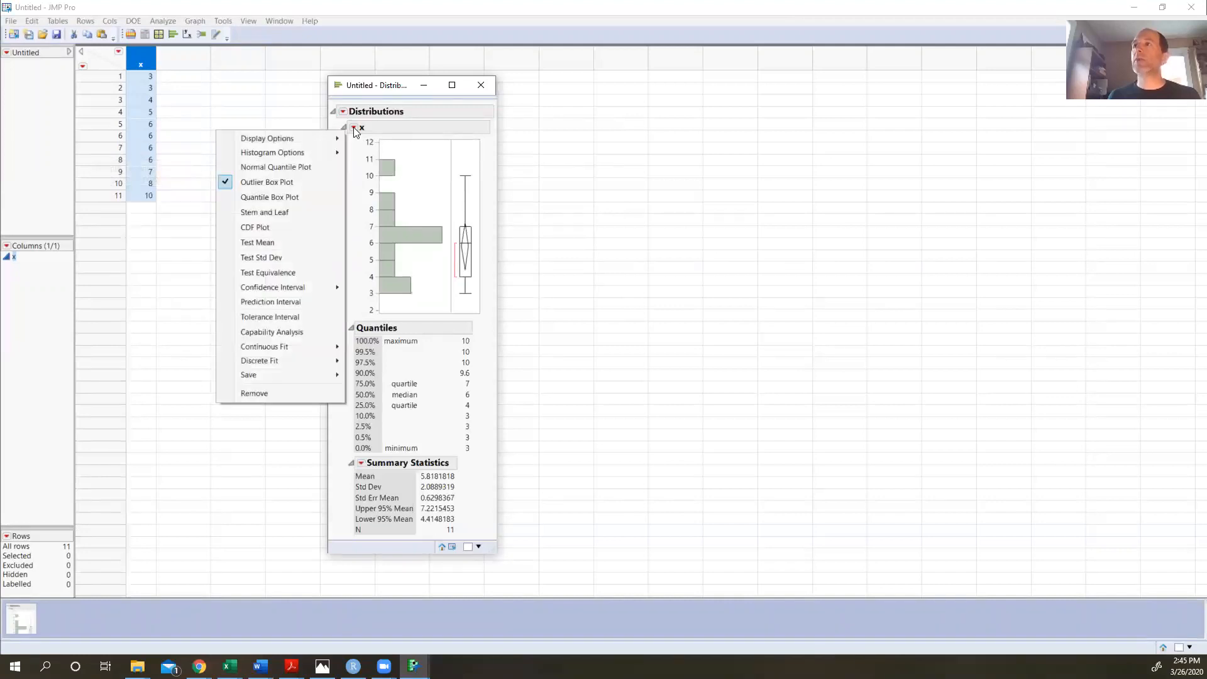
mouse_move(296, 149)
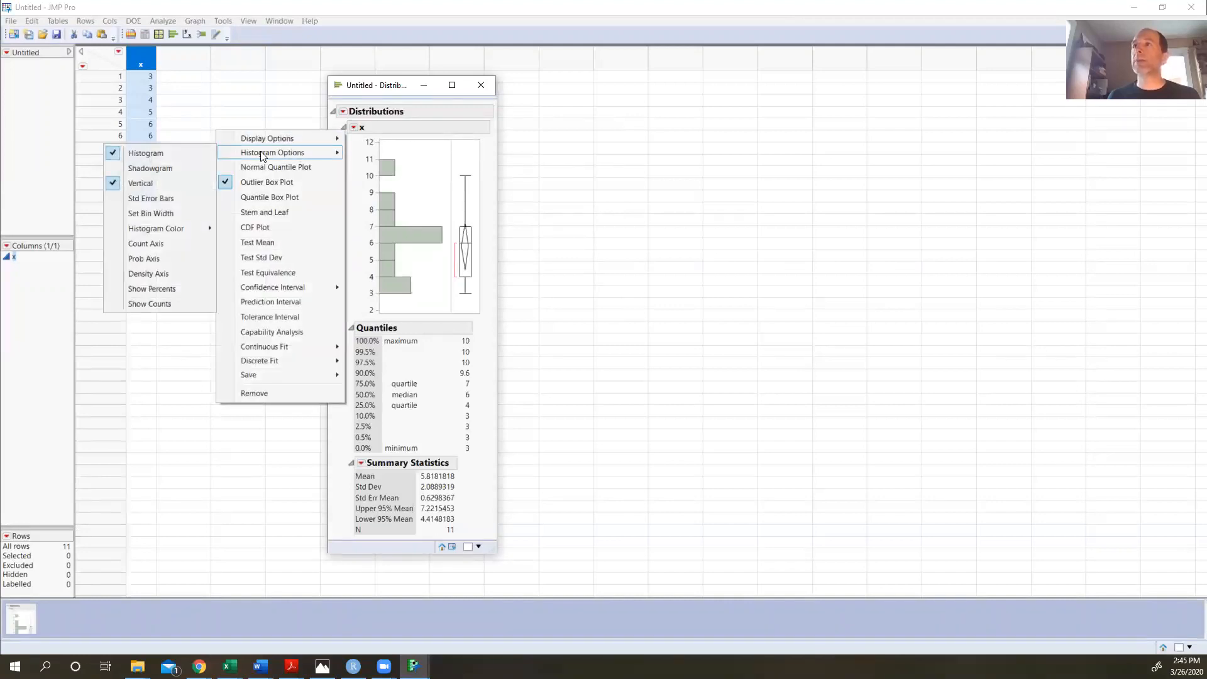
click(157, 185)
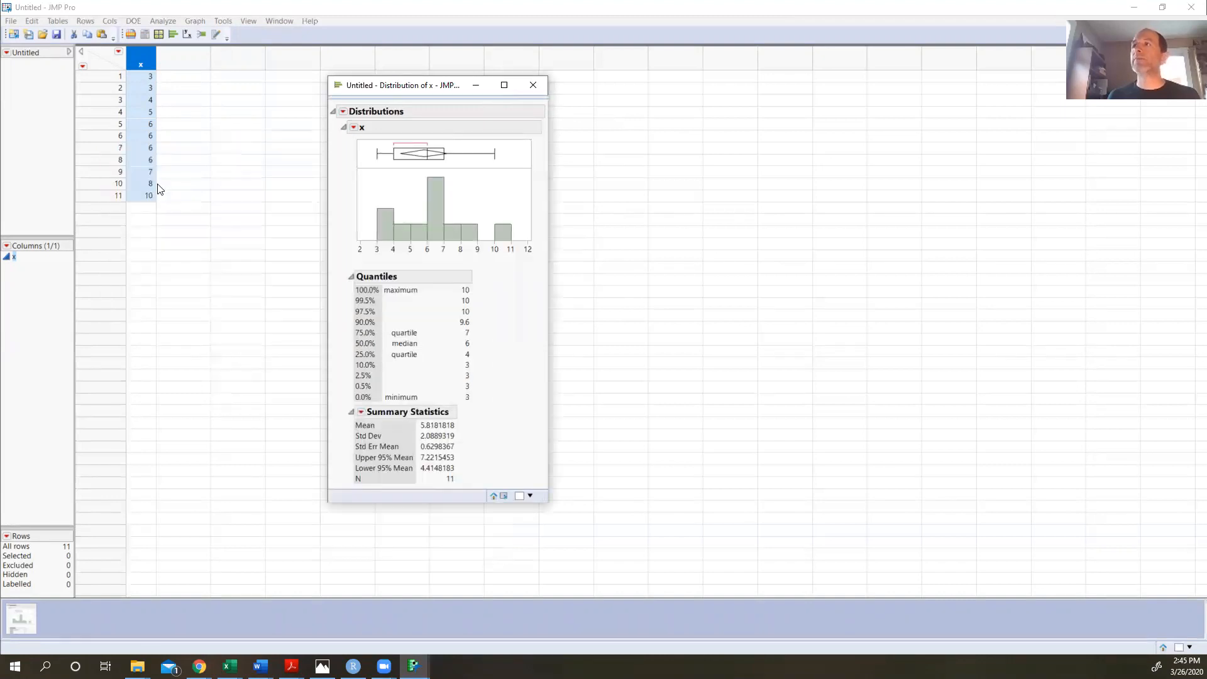